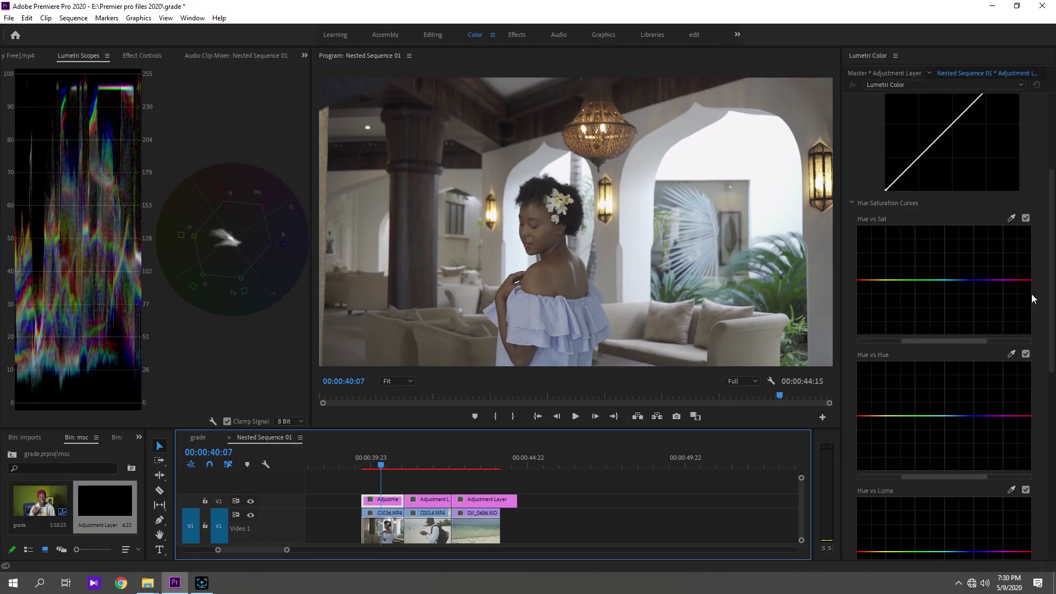
Lower the Highlights to -5.1 in the first adjustment layer's Basic Correction.
mouse_move(381, 465)
mouse_down()
mouse_move(367, 465)
mouse_move(380, 467)
mouse_up()
scroll(1048, 295, up, 3)
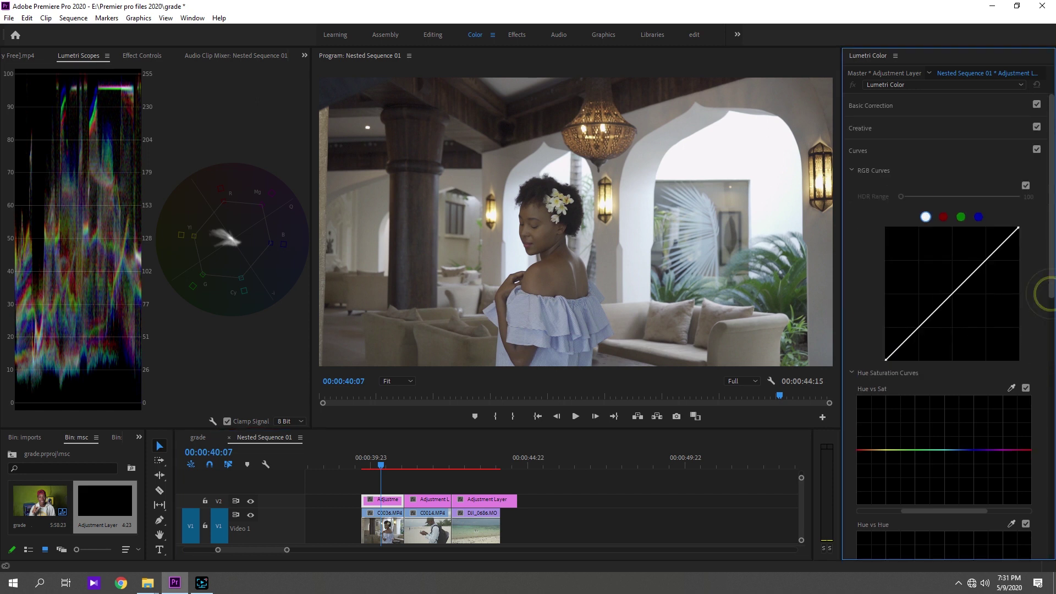
click(879, 106)
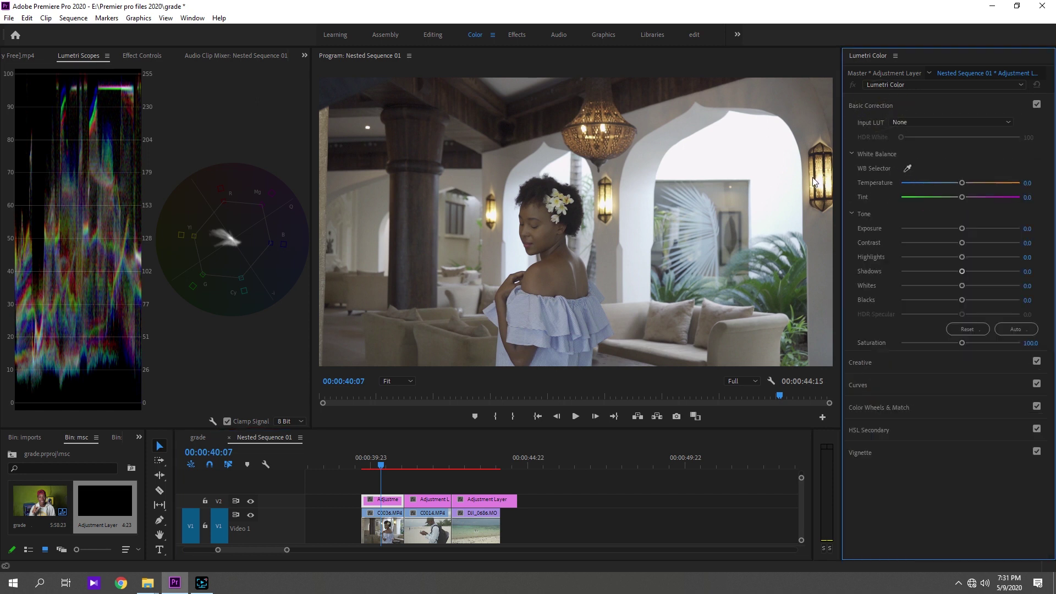
click(908, 168)
click(17, 75)
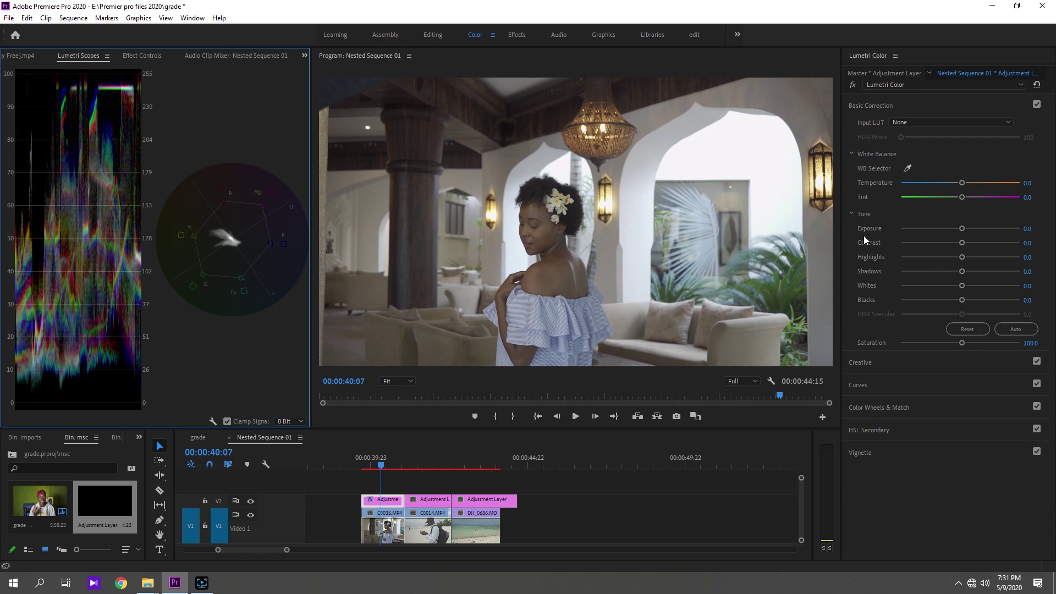
drag(961, 257, 955, 256)
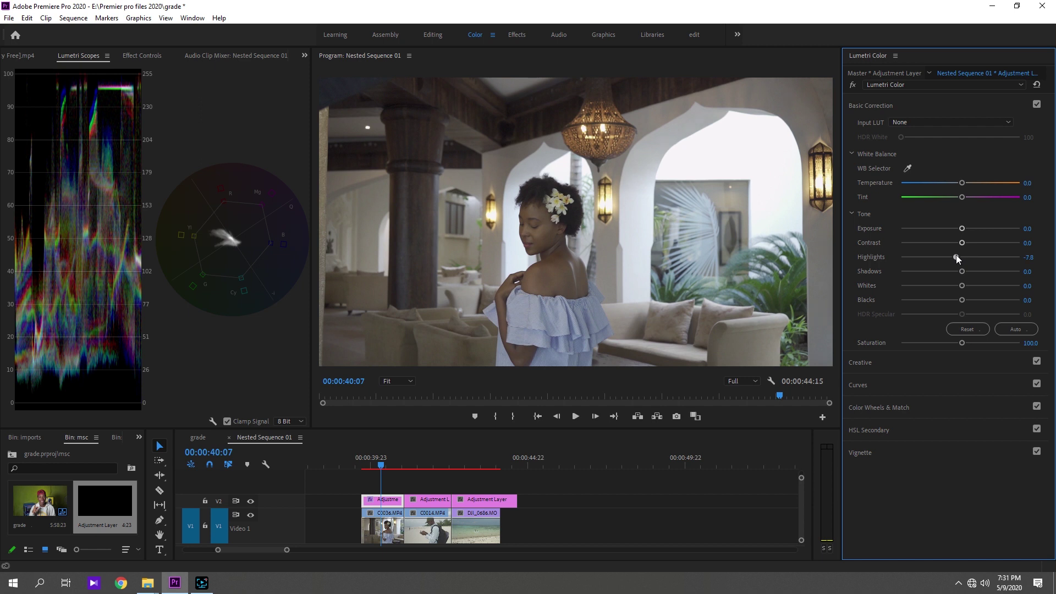
drag(956, 255, 957, 257)
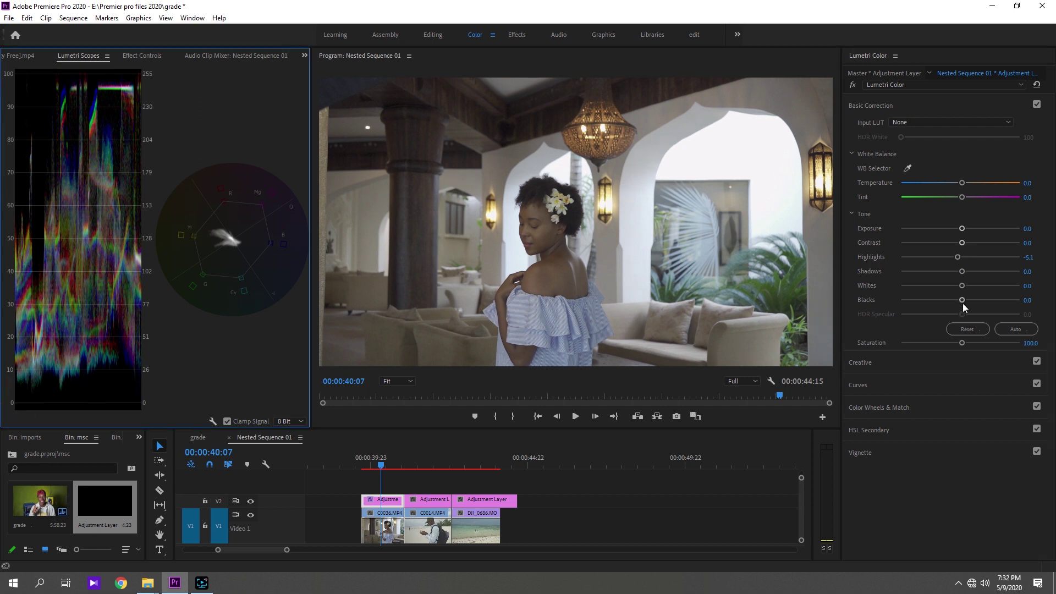
Set the adjustment layer's Blacks to -3.2 and Contrast to 10.6.
drag(962, 300, 959, 302)
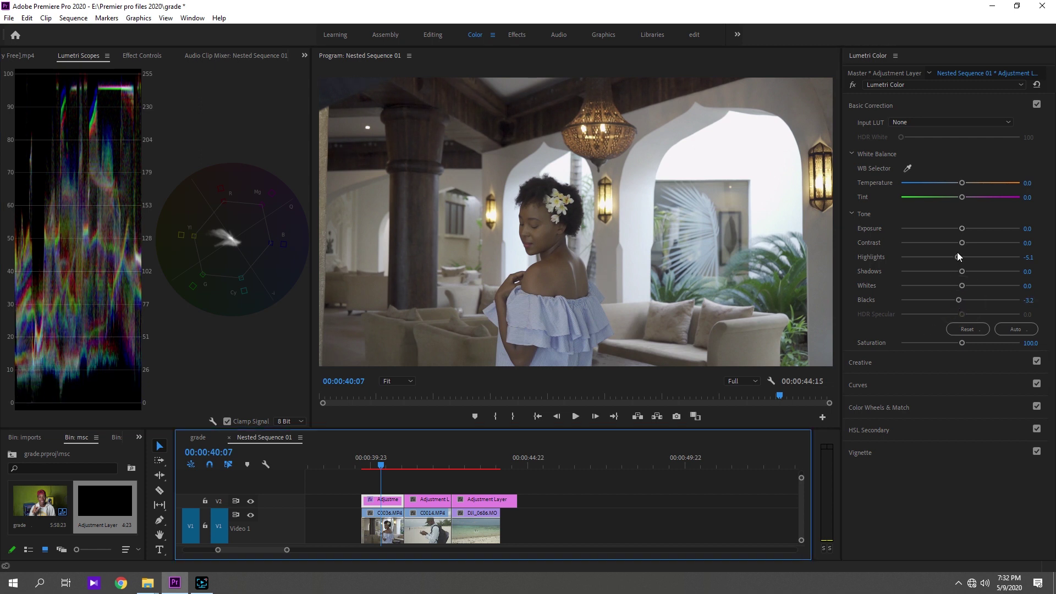
drag(962, 244, 968, 245)
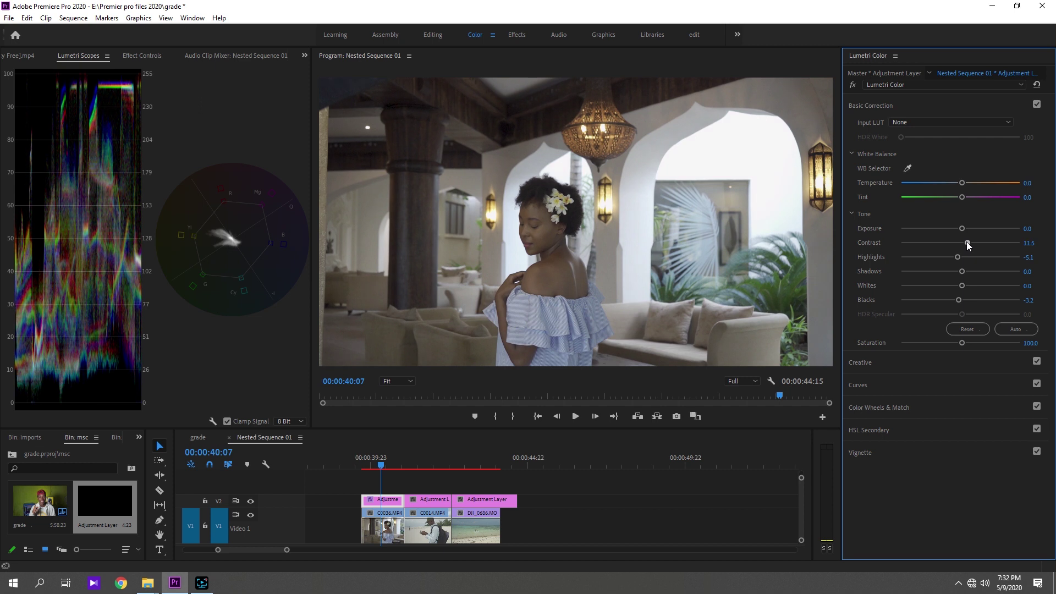
drag(967, 243, 966, 243)
Raise the adjustment layer's Saturation to 140.
drag(962, 343, 981, 343)
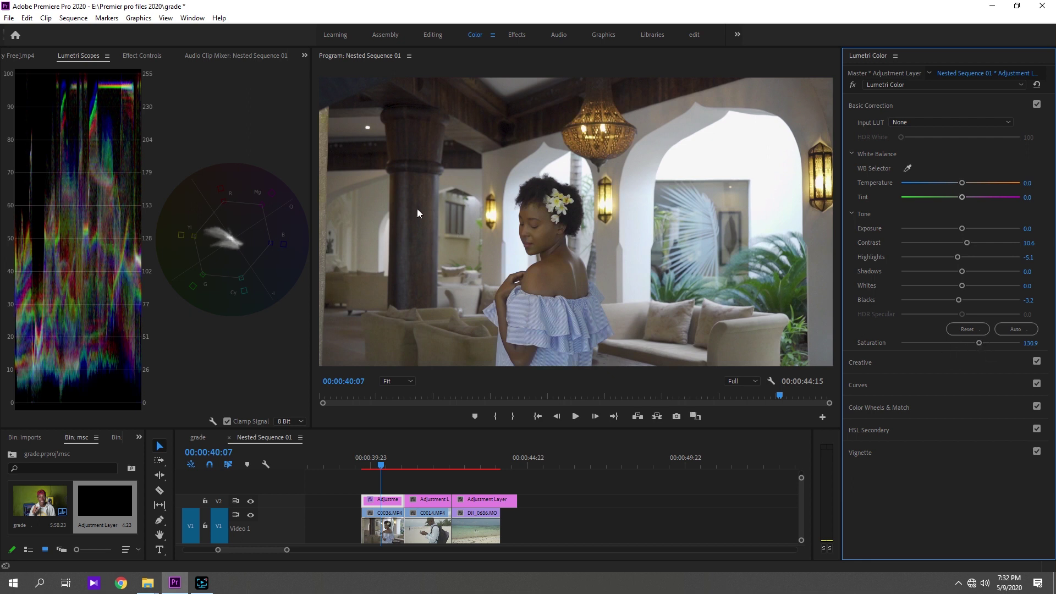
click(222, 219)
click(1032, 343)
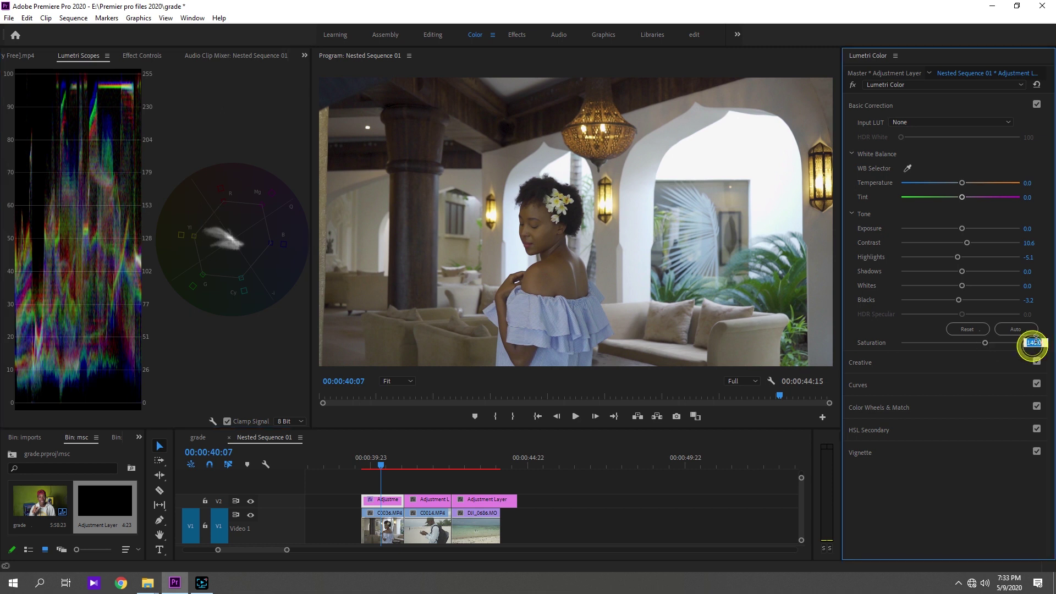
text(1)
key(Return)
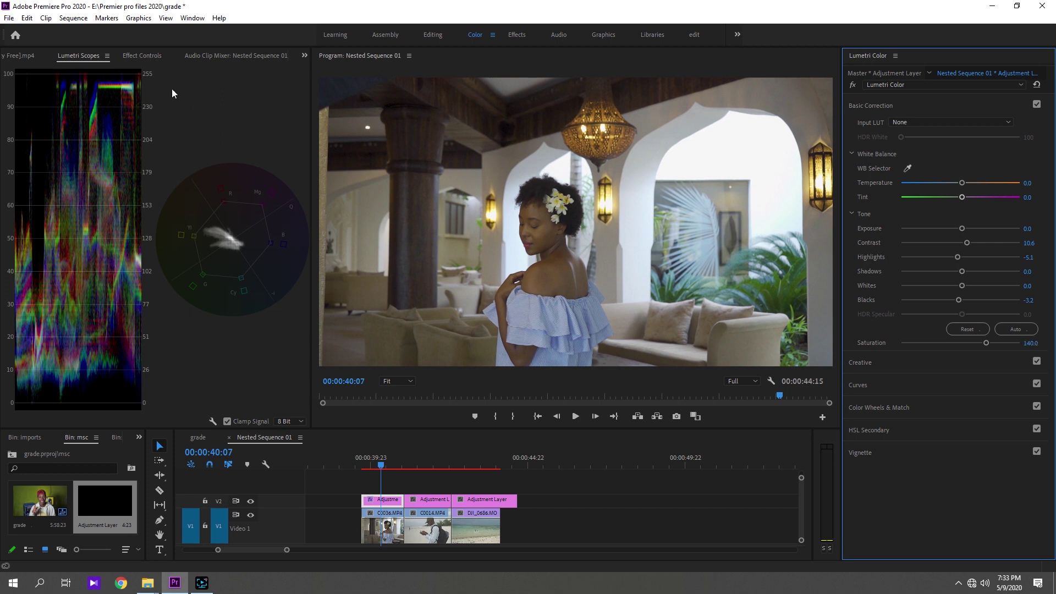
Compare the shot with the Lumetri Color effect off and on, leave it enabled, and return to the Lumetri Scopes.
click(141, 56)
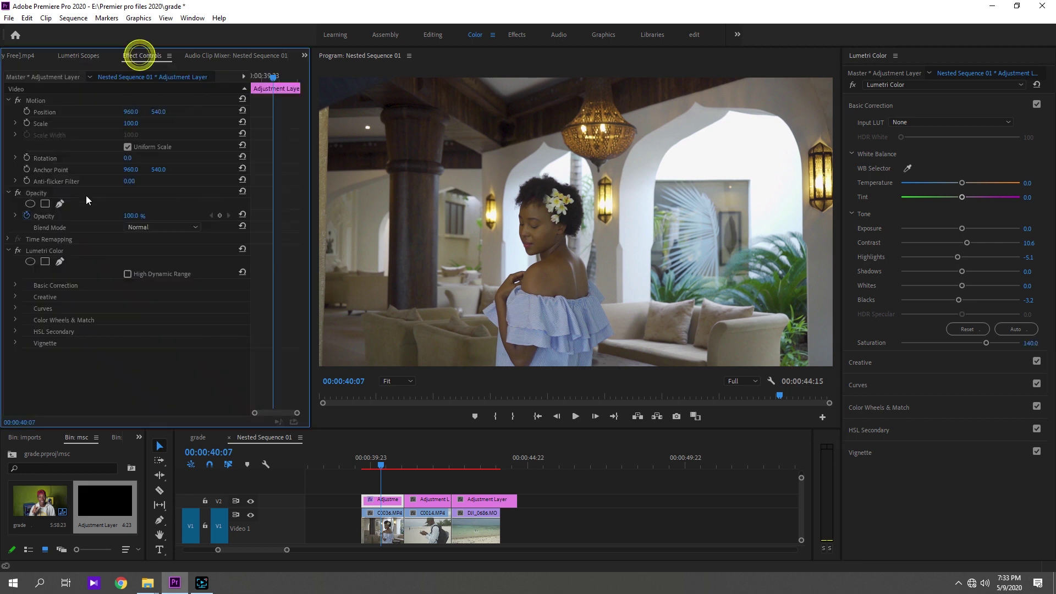
click(19, 252)
click(19, 252)
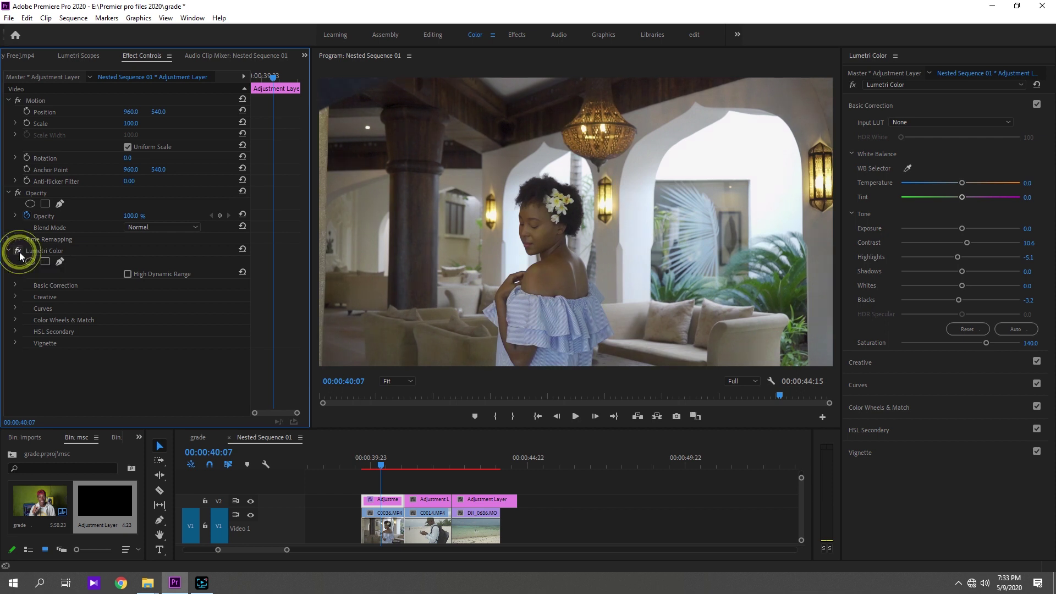
click(18, 252)
click(94, 53)
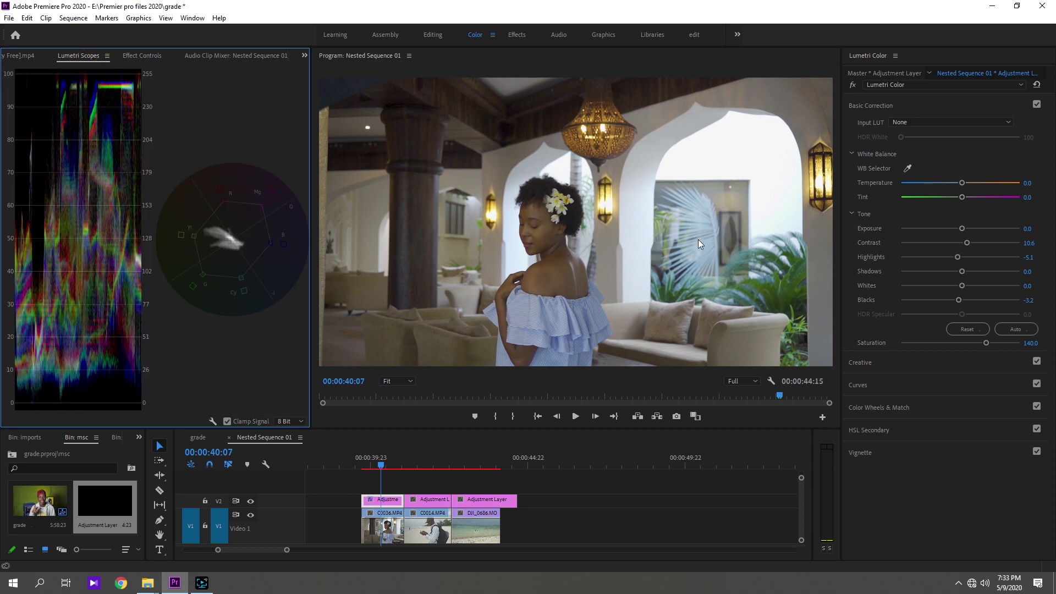
Cool the white balance Temperature to -3.2 and move the playhead to 00:00:40:09.
click(961, 183)
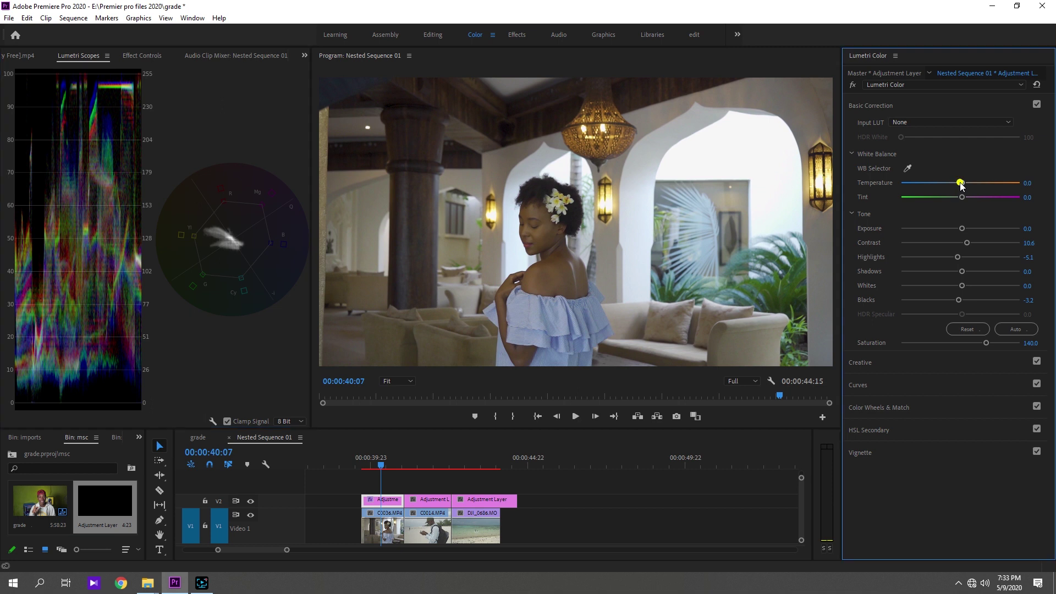
drag(961, 184, 959, 184)
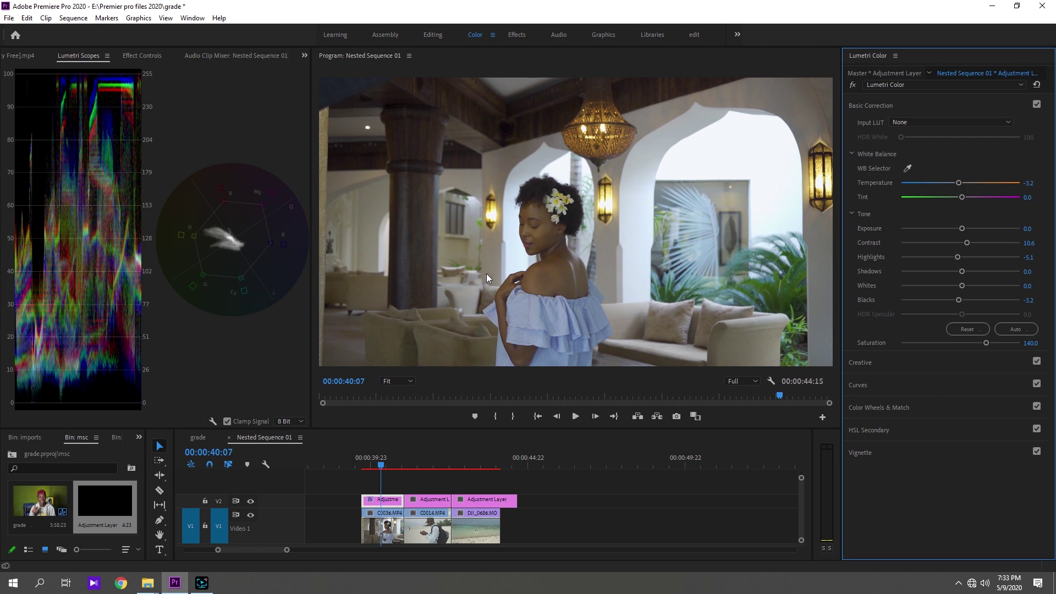
click(374, 466)
drag(376, 466, 386, 455)
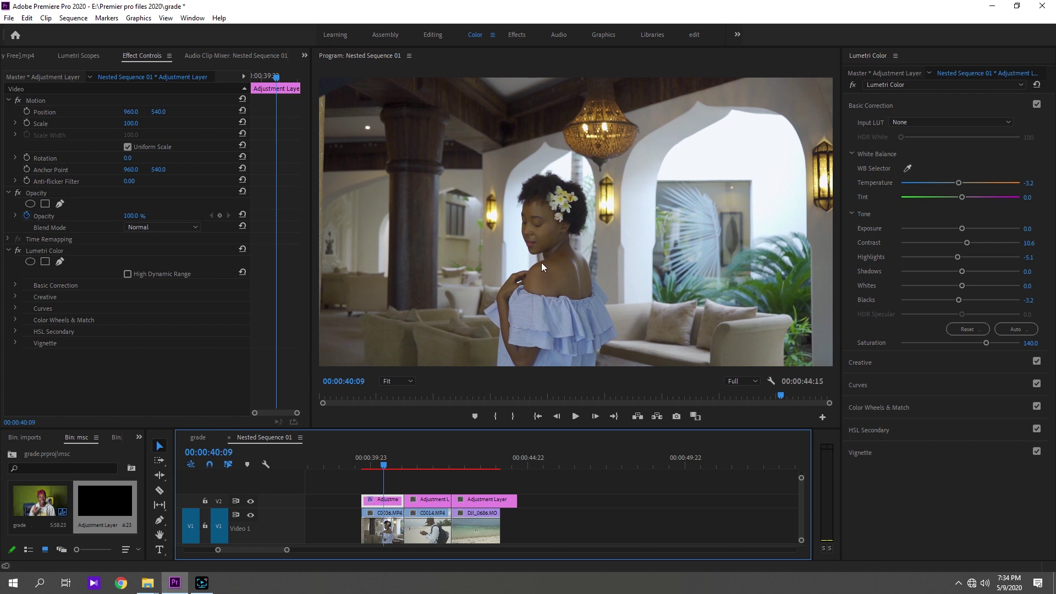
Sample the blue of the woman's dress for the Hue vs Sat curve, raise that hue's saturation slightly, and show the Lumetri Scopes.
click(876, 360)
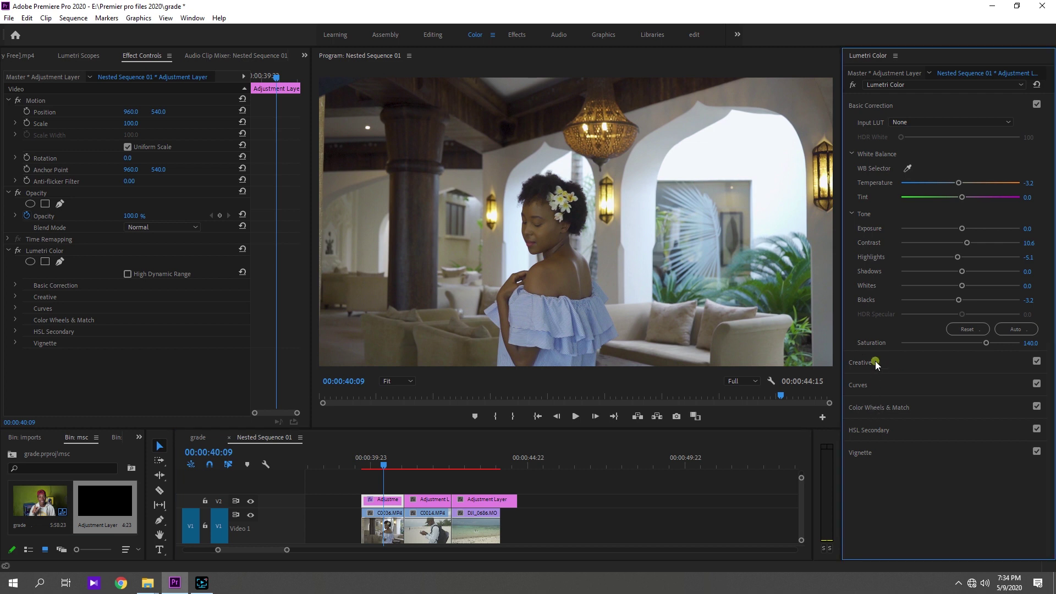
click(892, 443)
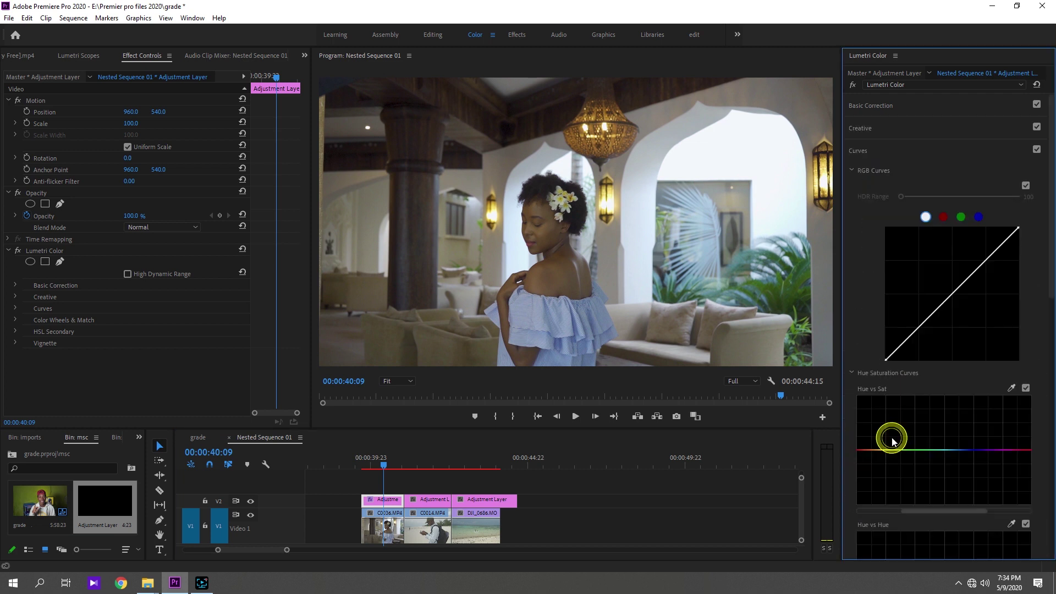
scroll(893, 435, down, 4)
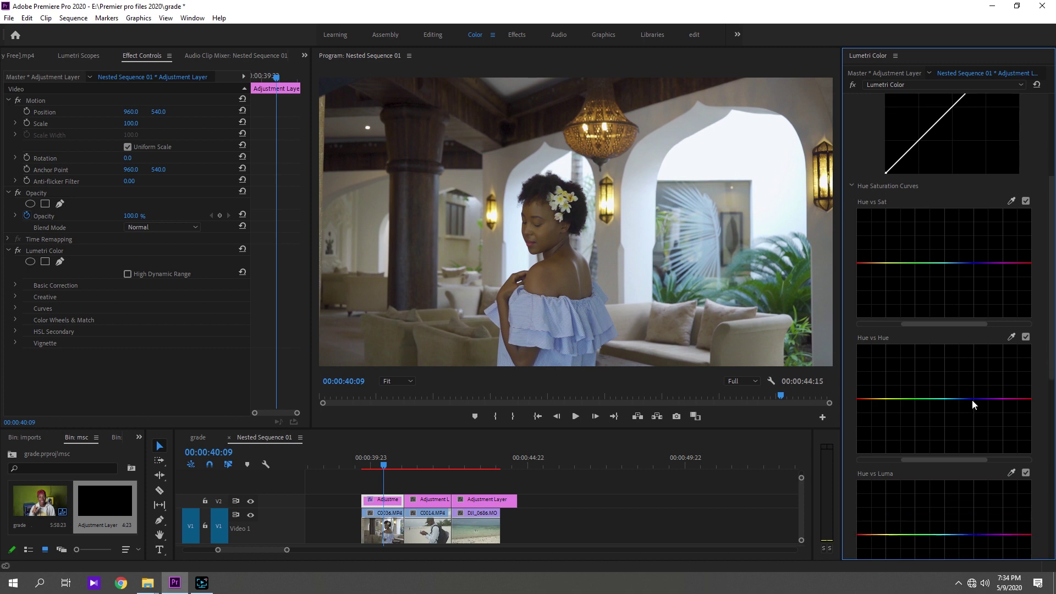
drag(1050, 260, 1051, 270)
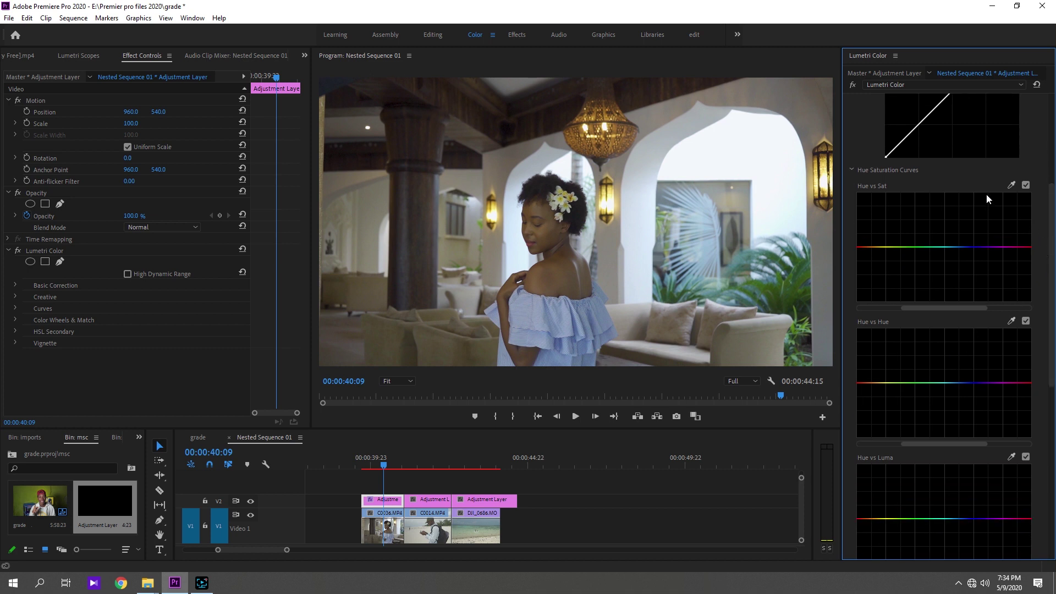
click(1012, 187)
click(537, 322)
drag(962, 248, 963, 242)
click(75, 55)
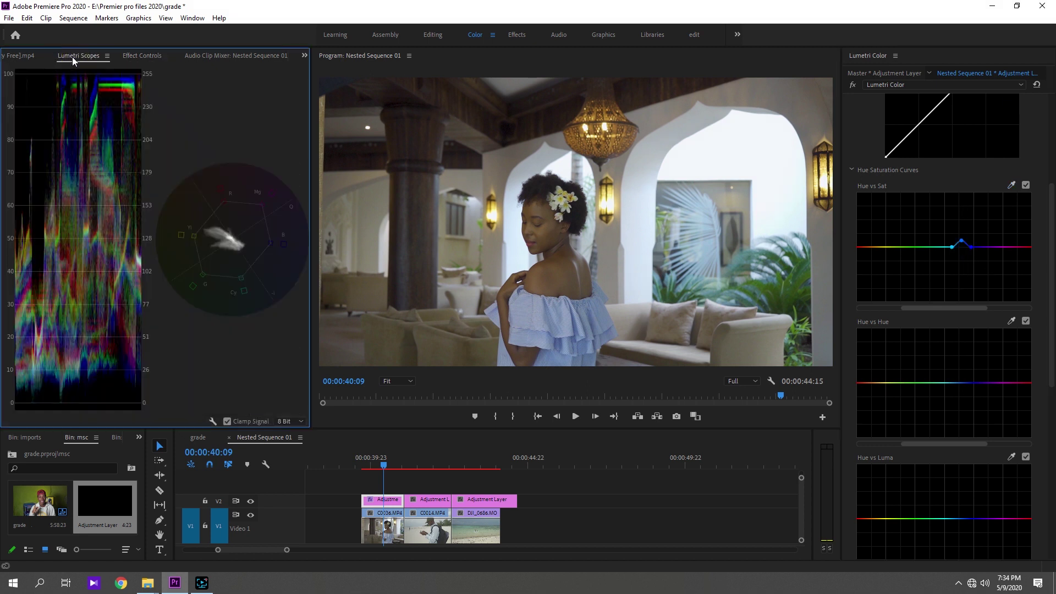
Sample the dress's blue for the Hue vs Luma curve, darken that hue slightly, and raise its Hue vs Sat point a little more.
click(1050, 268)
drag(1050, 268, 1049, 290)
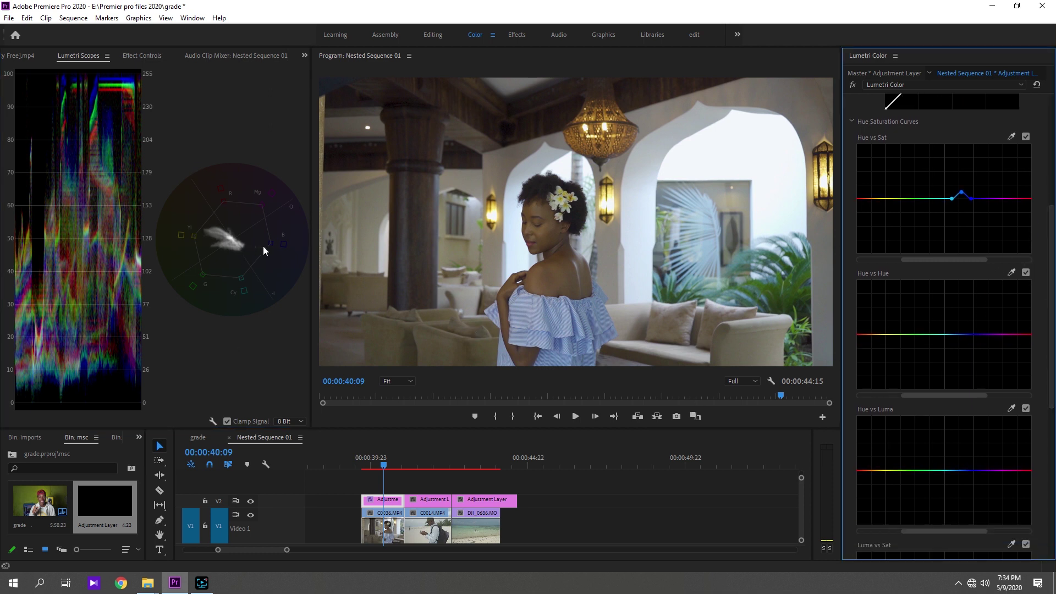
drag(1049, 289, 1048, 293)
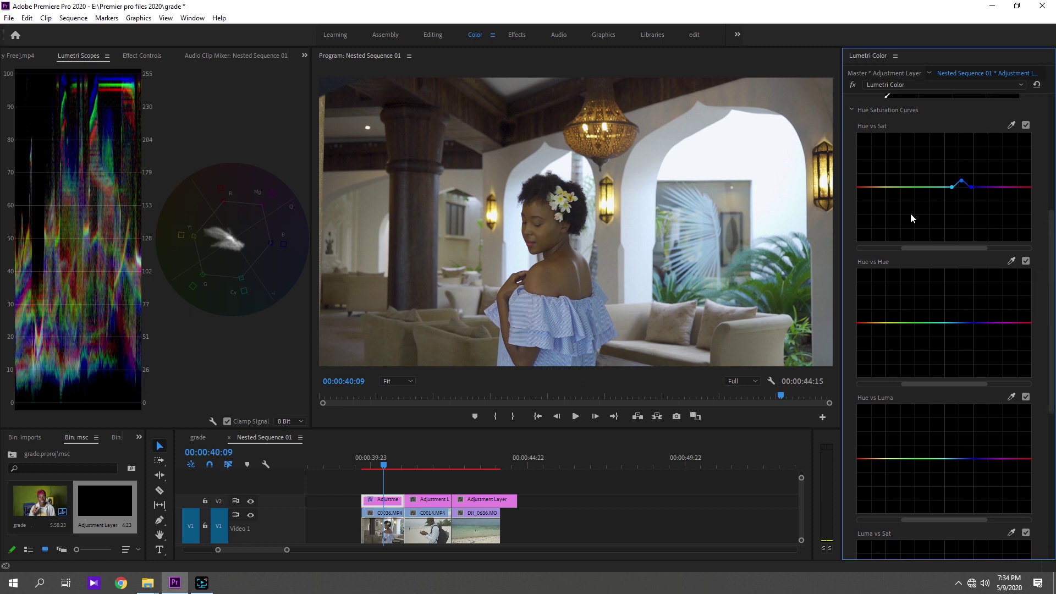
drag(1051, 294, 1049, 315)
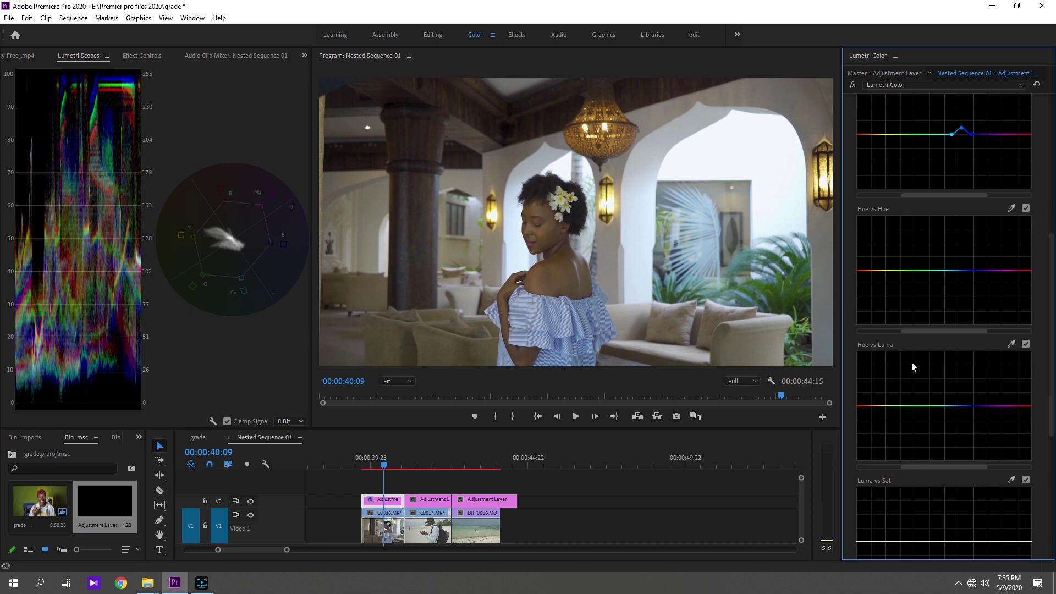
click(1011, 344)
click(535, 313)
drag(966, 407, 966, 412)
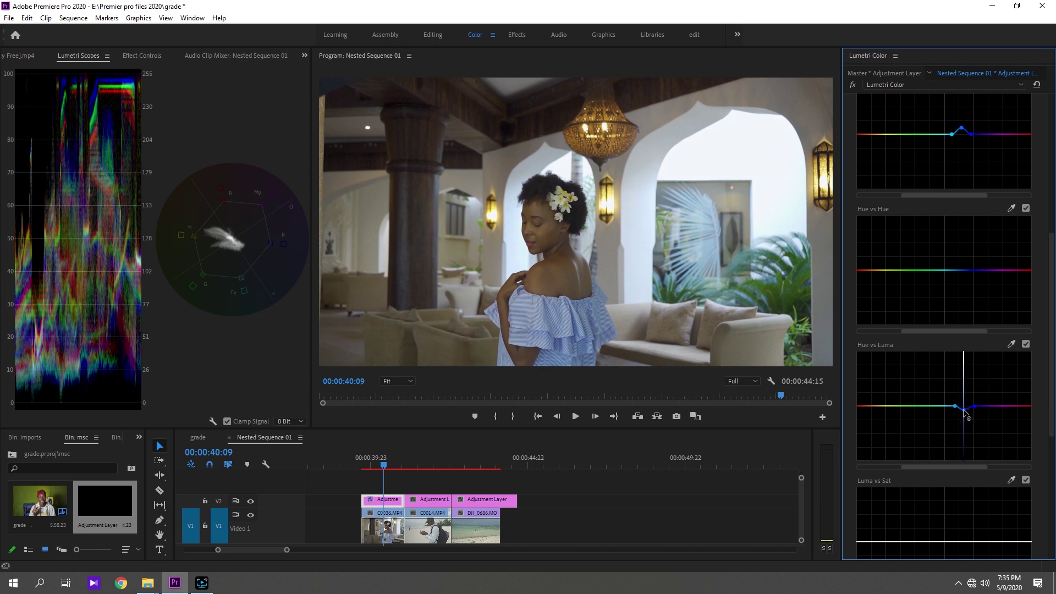
scroll(964, 412, up, 2)
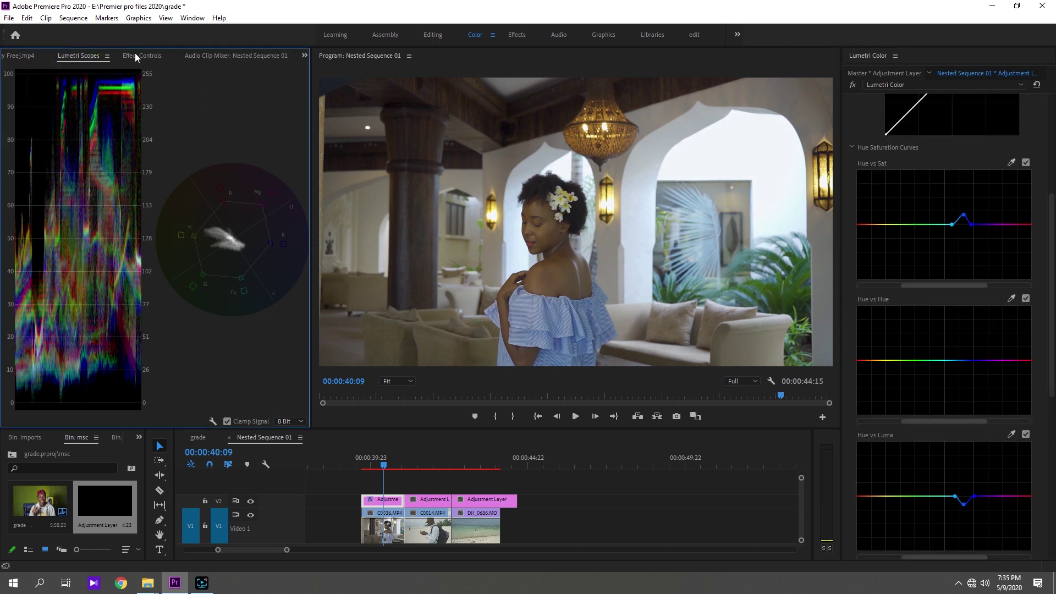
Toggle the Lumetri Color effect off and on to compare the dress before and after, leaving the effect enabled.
click(135, 56)
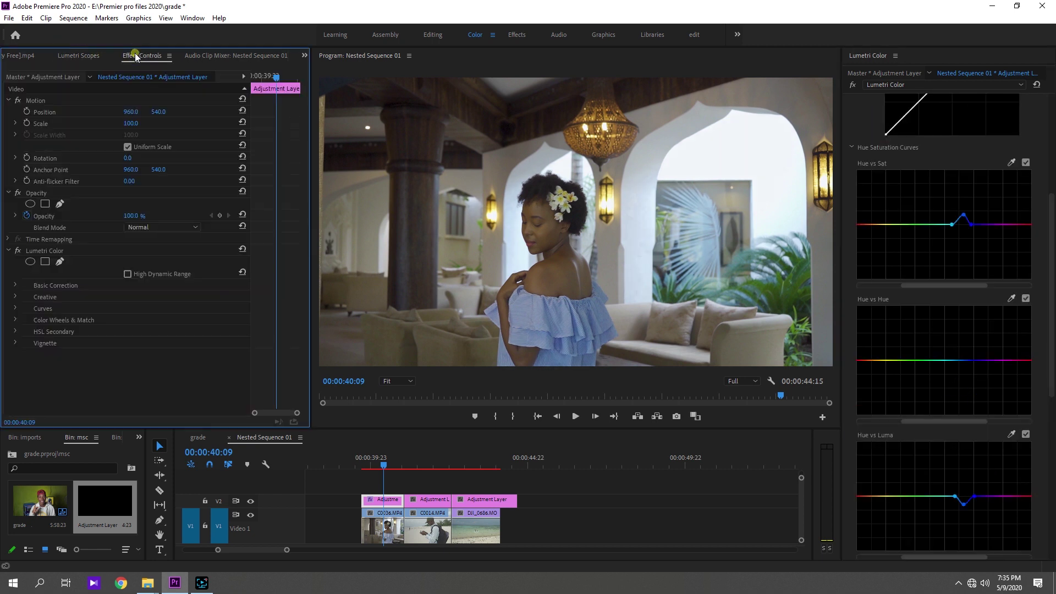
click(18, 251)
click(18, 251)
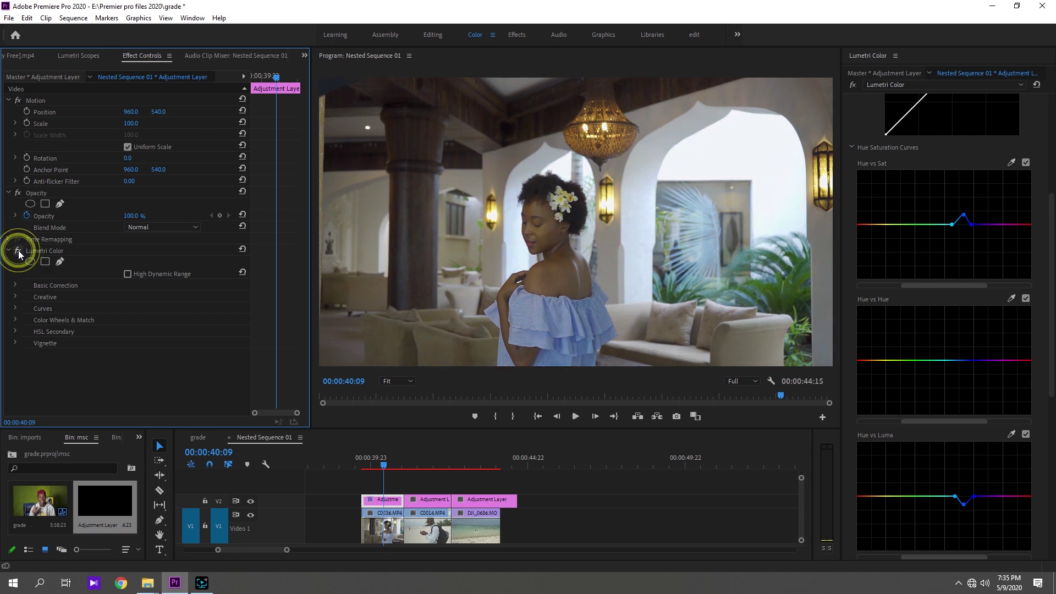
click(18, 251)
click(18, 251)
click(18, 251)
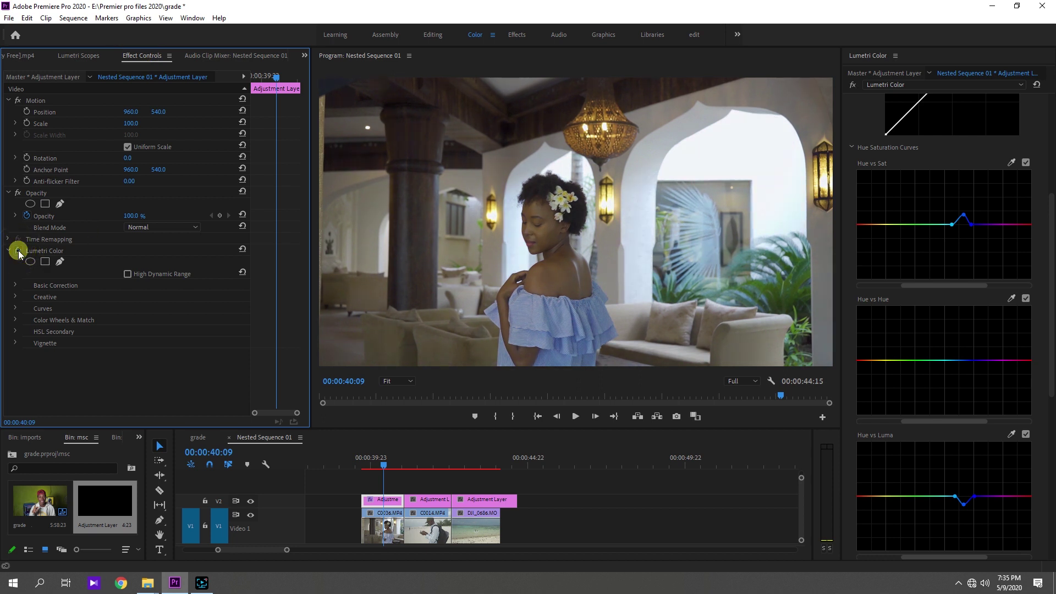
click(18, 251)
Add a second Lumetri Color effect to the first adjustment layer.
scroll(1049, 295, up, 5)
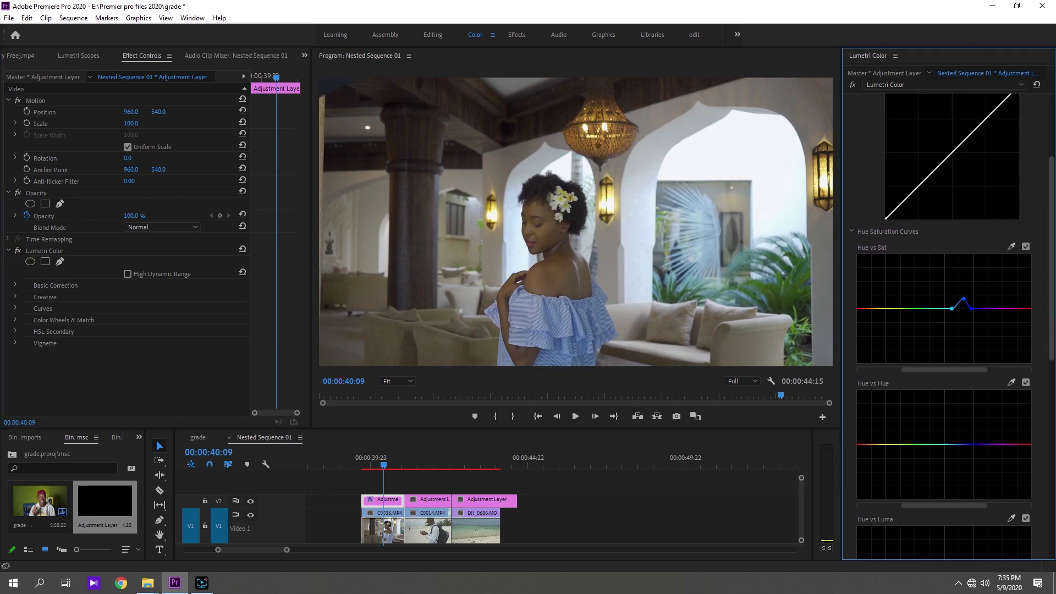
click(929, 86)
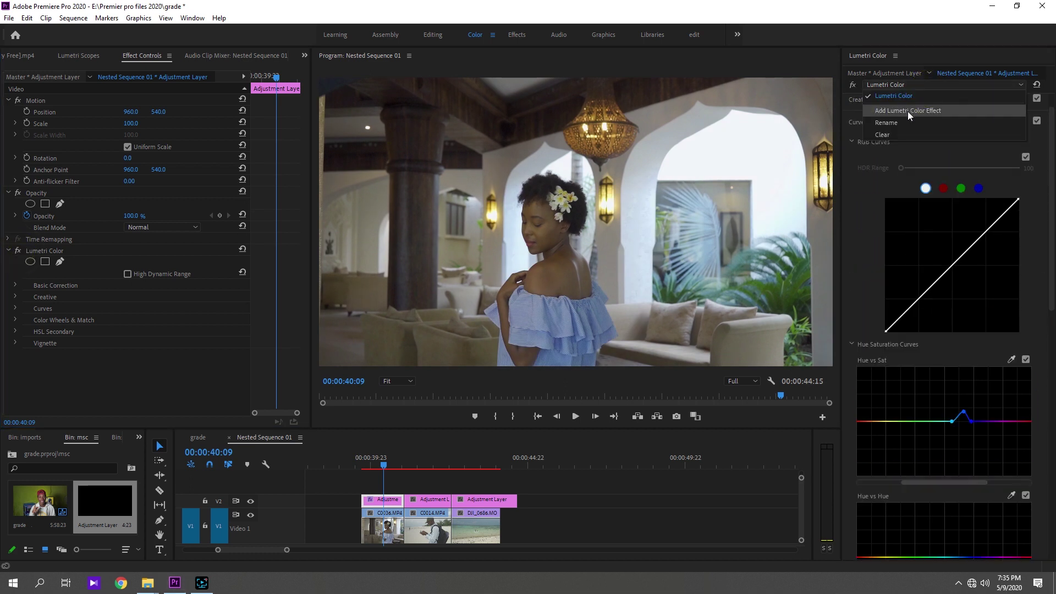
click(919, 112)
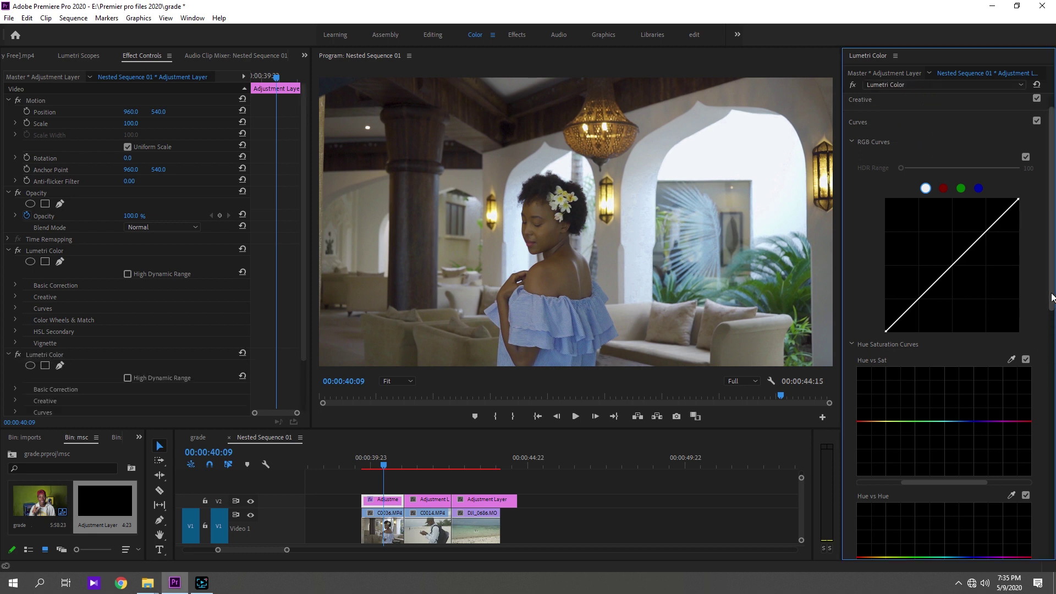
Sample the green palm leaves for the second effect's Hue vs Sat curve and raise that hue's saturation slightly.
scroll(1049, 290, down, 3)
scroll(1047, 291, down, 2)
click(1011, 187)
click(764, 291)
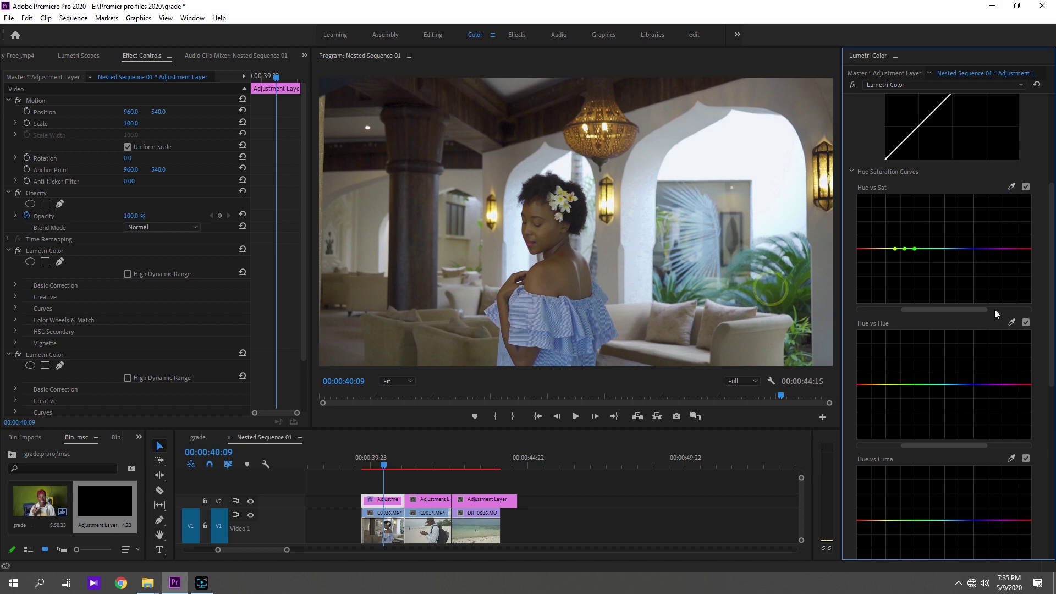
drag(905, 249, 905, 243)
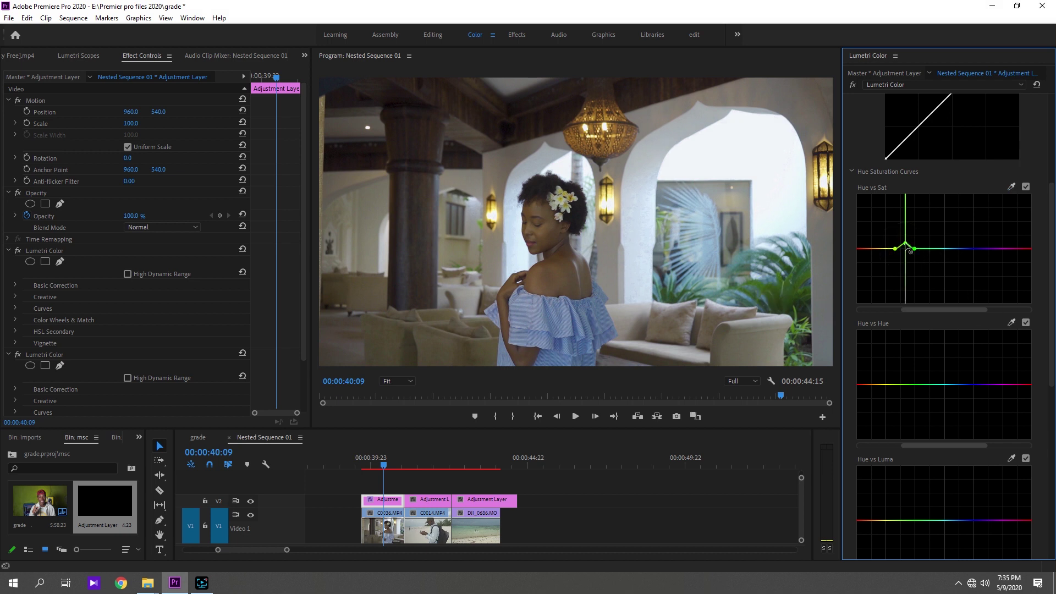
scroll(1045, 280, down, 2)
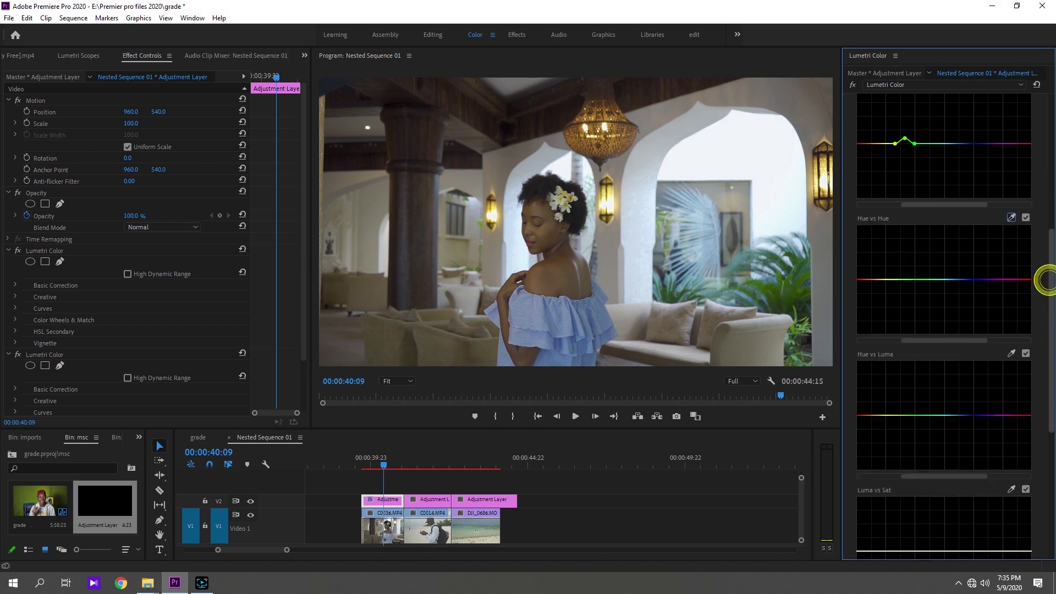
Sample the palm leaves' green for the second effect's Hue vs Luma curve and darken that hue slightly.
scroll(1045, 281, down, 2)
click(1012, 266)
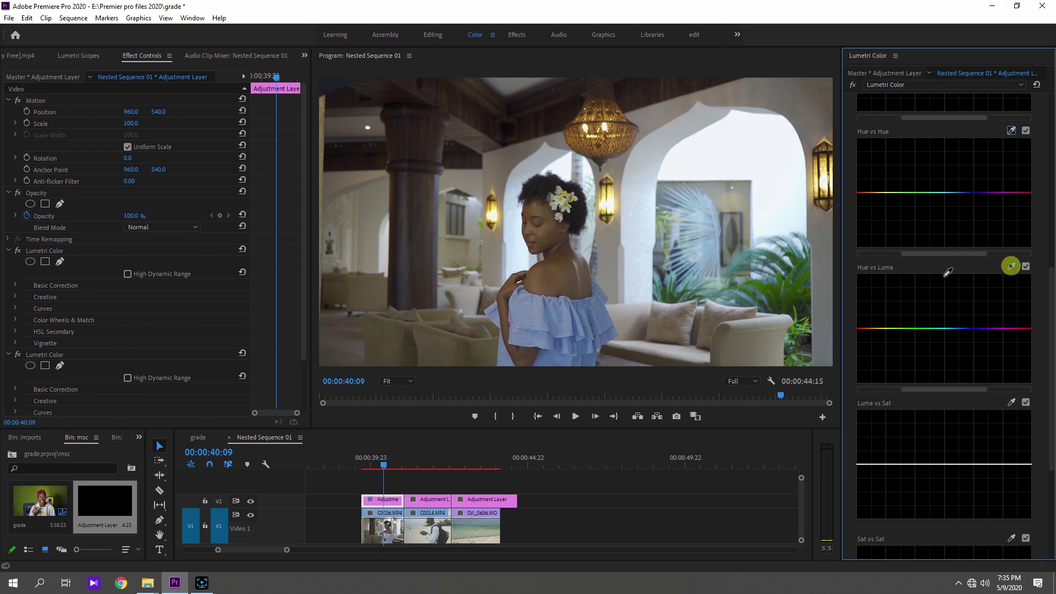
click(776, 291)
drag(905, 330, 905, 333)
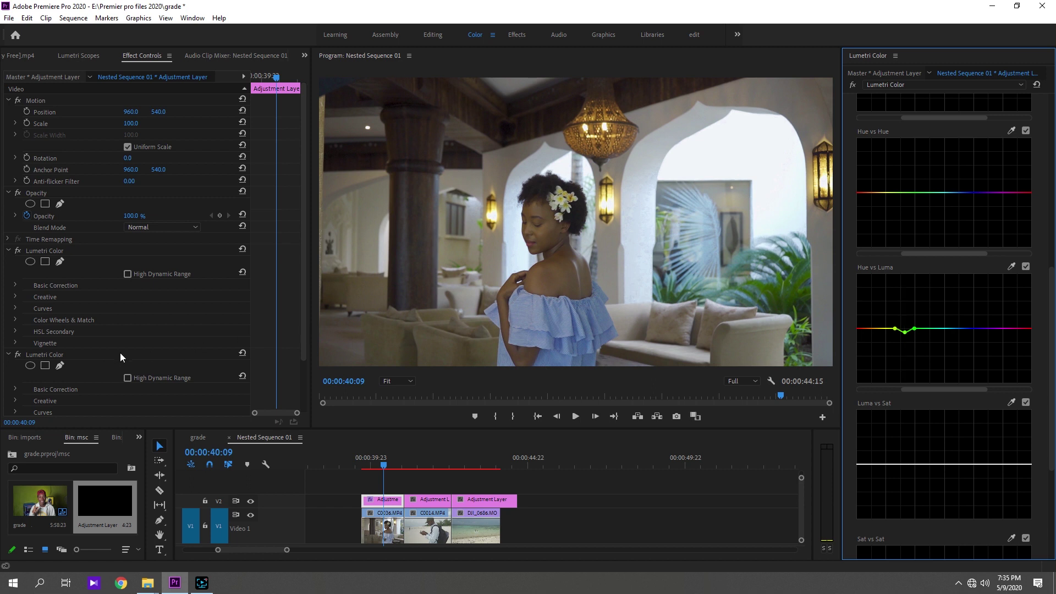
Toggle the second Lumetri Color effect off and on to compare the plants before and after.
click(16, 359)
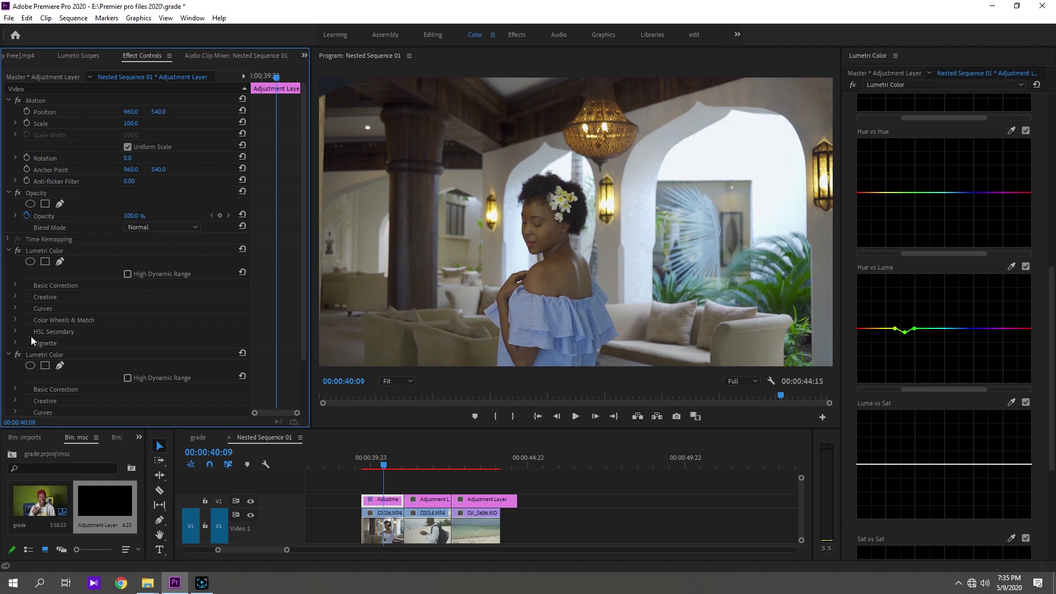
click(20, 358)
click(19, 358)
Collapse both Lumetri Color effects and toggle them off and on to compare the whole shot, leaving both enabled.
click(9, 251)
click(9, 262)
click(17, 251)
click(21, 262)
click(22, 251)
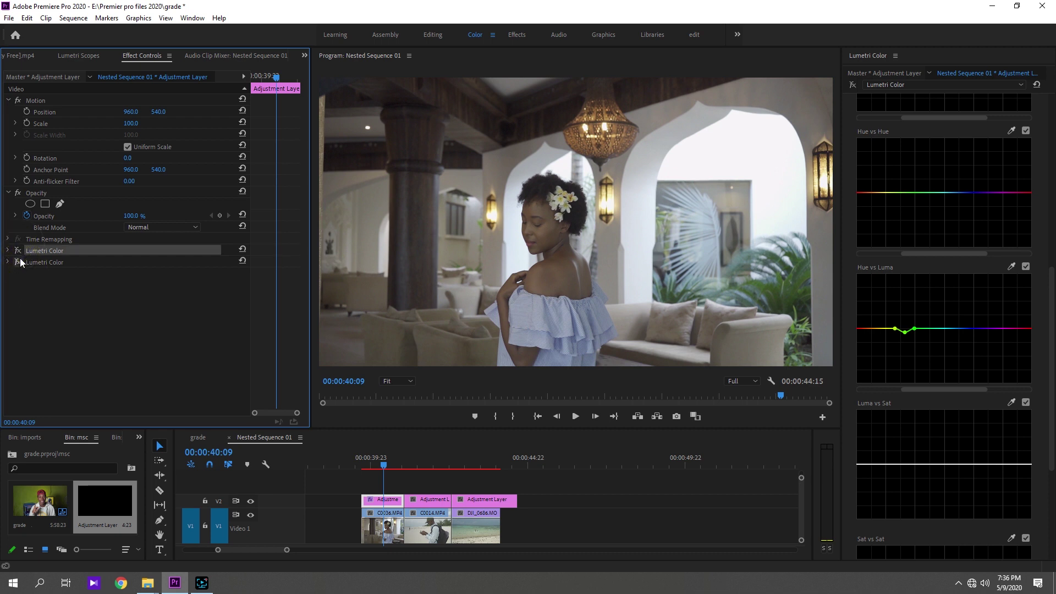
click(19, 262)
click(18, 251)
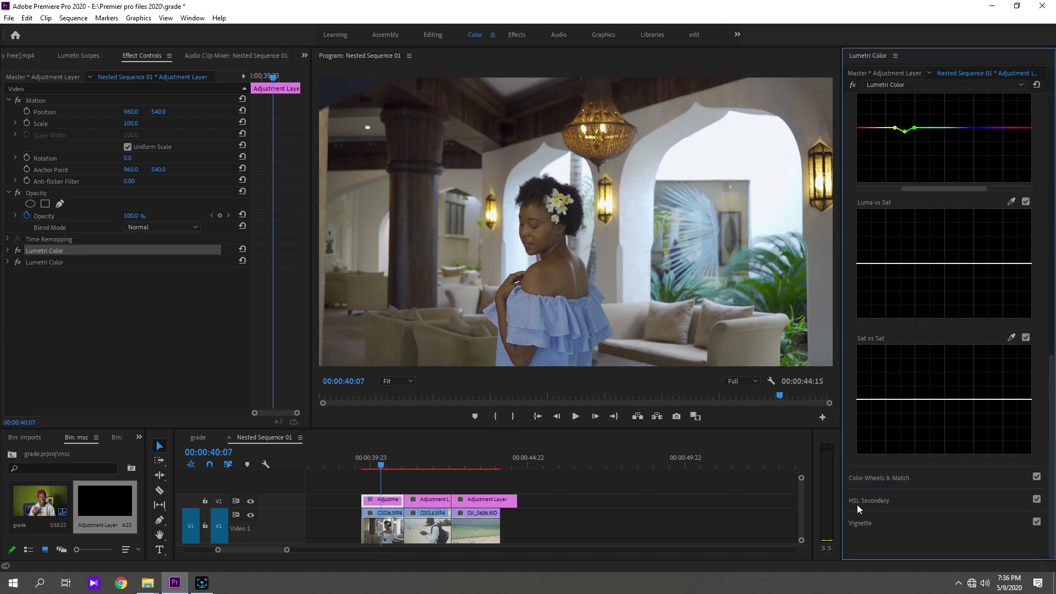
Key the woman's skin in HSL Secondary, adding further skin samples while the Color/Gray mask is shown.
click(880, 500)
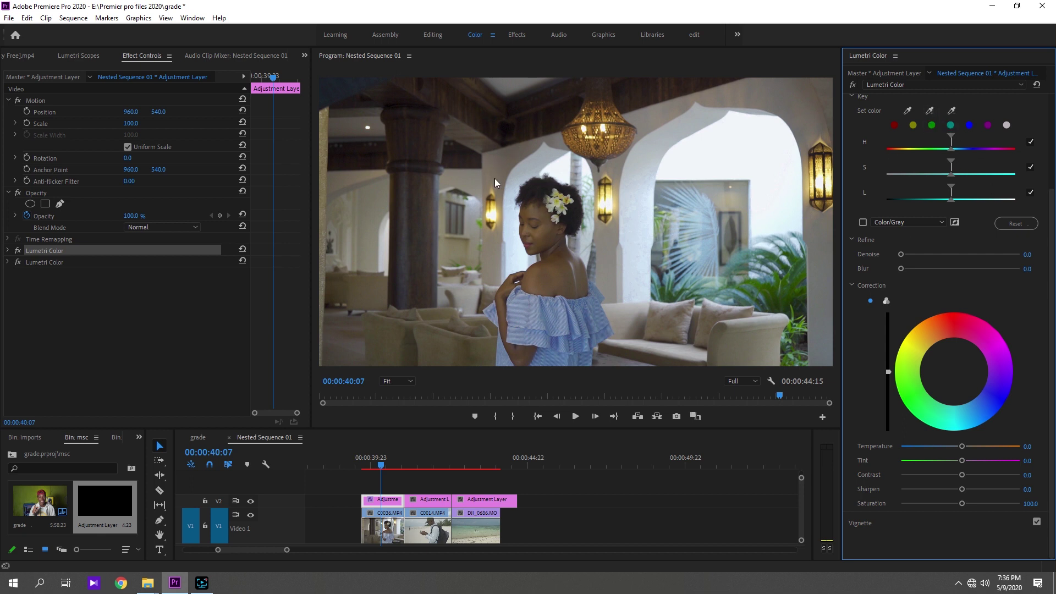
click(930, 113)
click(541, 273)
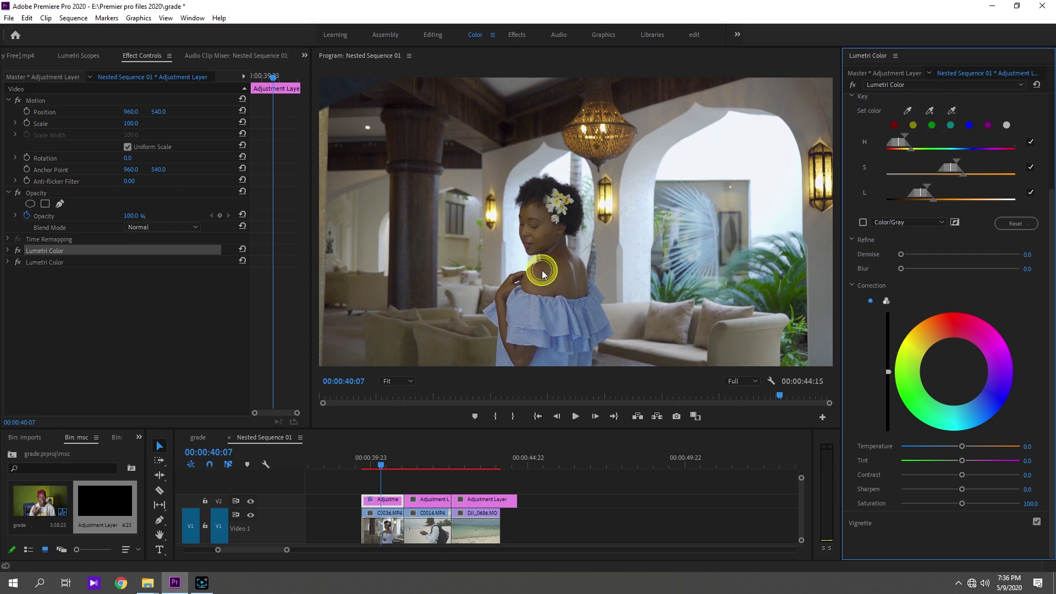
click(863, 222)
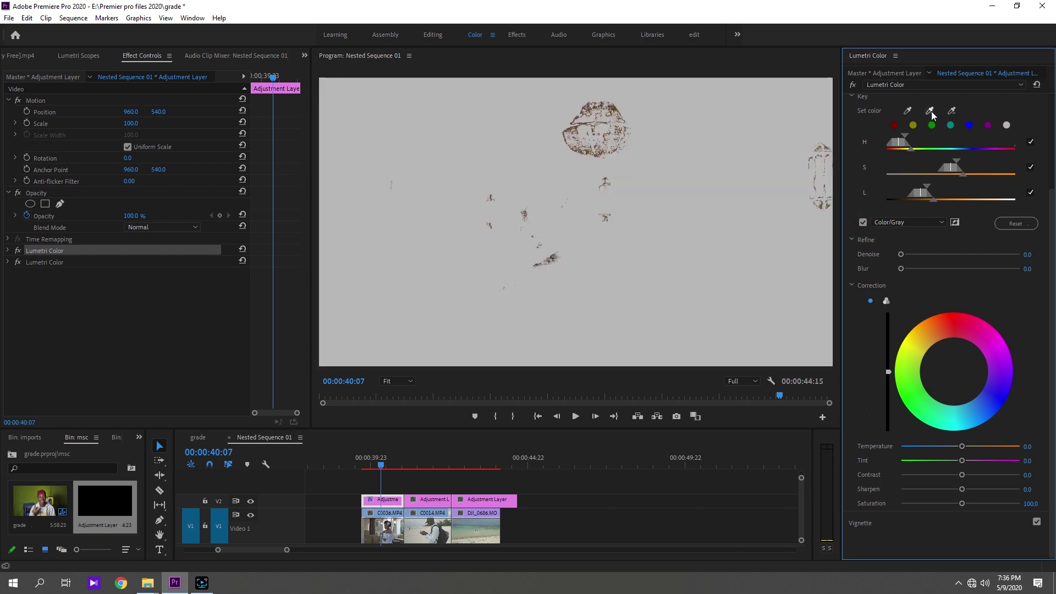
click(932, 111)
click(517, 213)
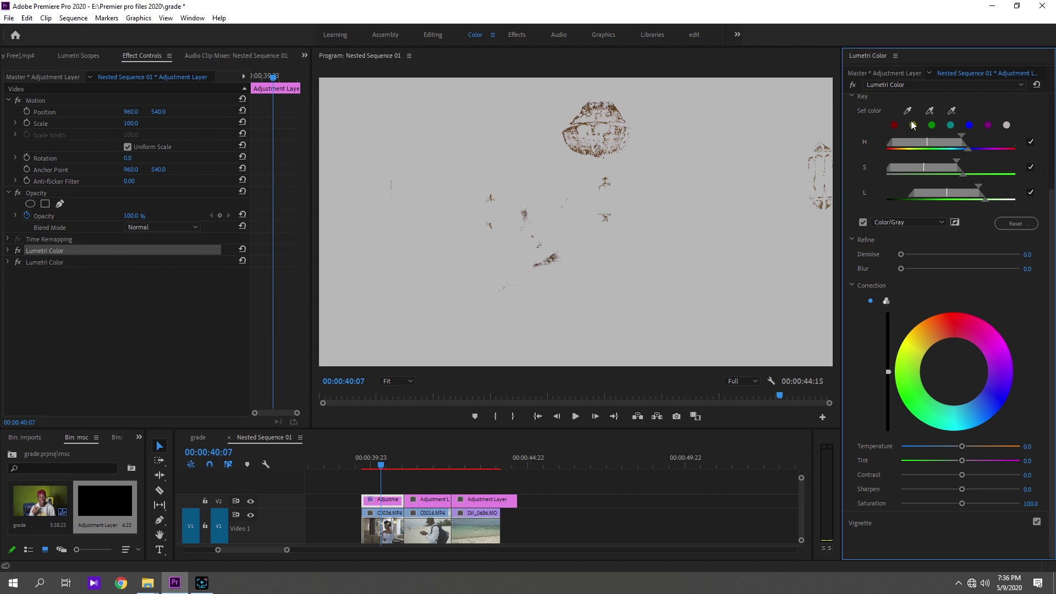
click(929, 111)
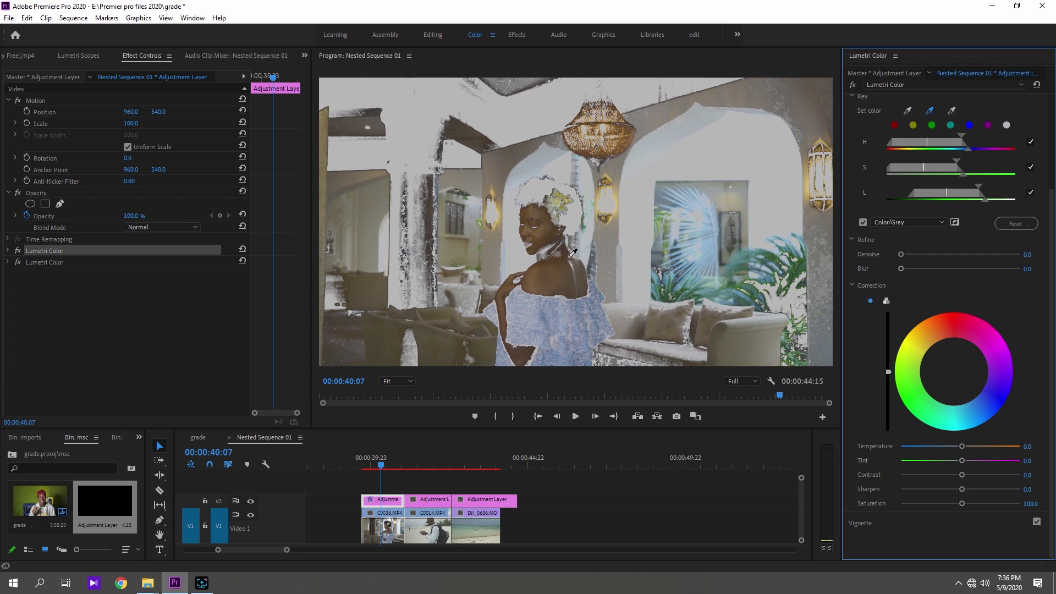
click(549, 247)
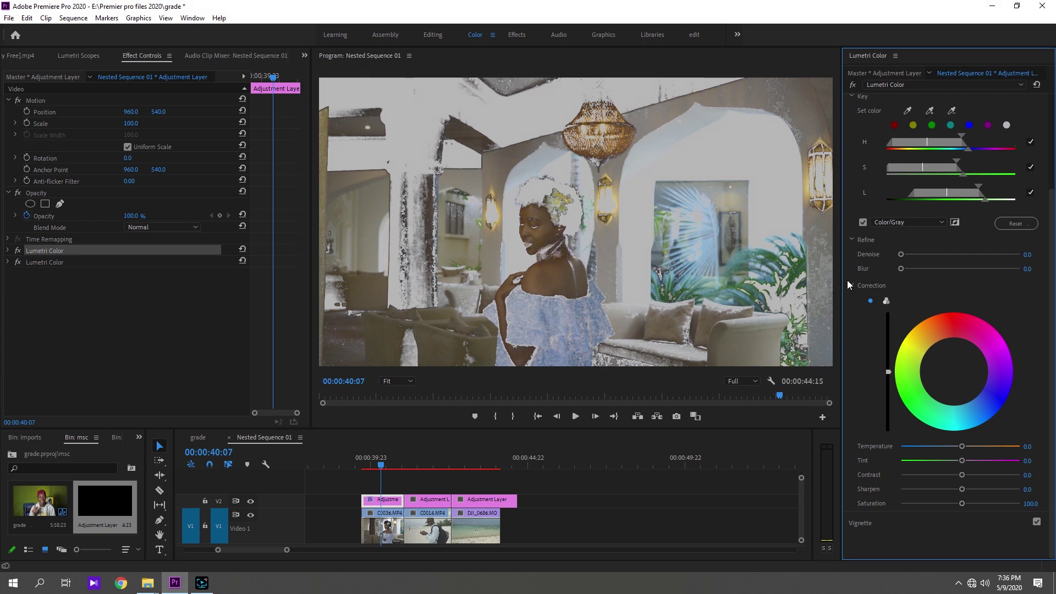
Set the skin key's blur to 2.2, temperature to -8.8 and saturation to 112.4, shift its color wheel slightly toward orange, and hide the mask.
click(900, 268)
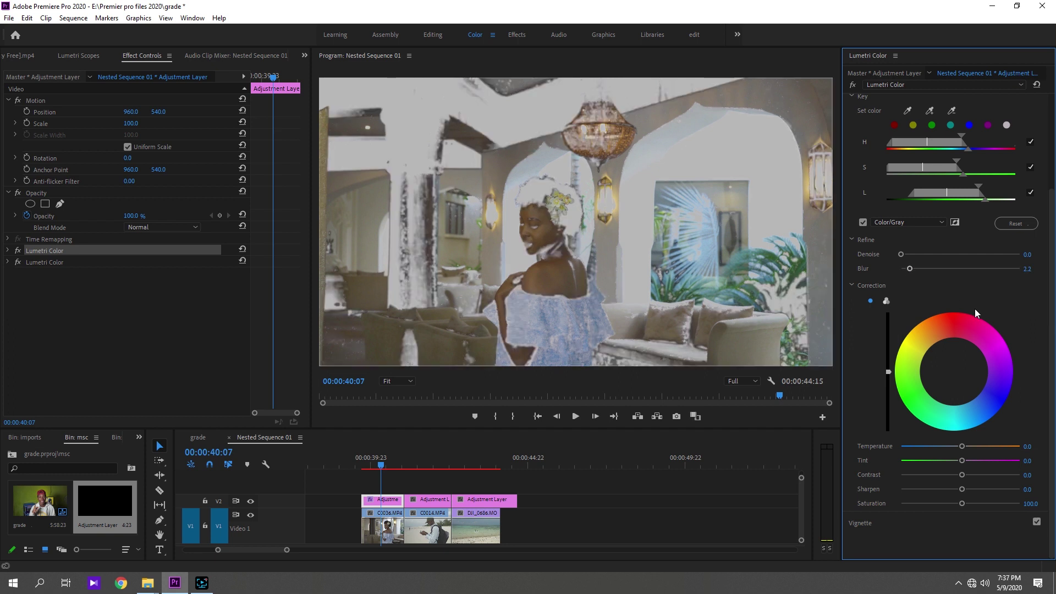
click(1051, 213)
click(959, 447)
click(888, 371)
click(863, 222)
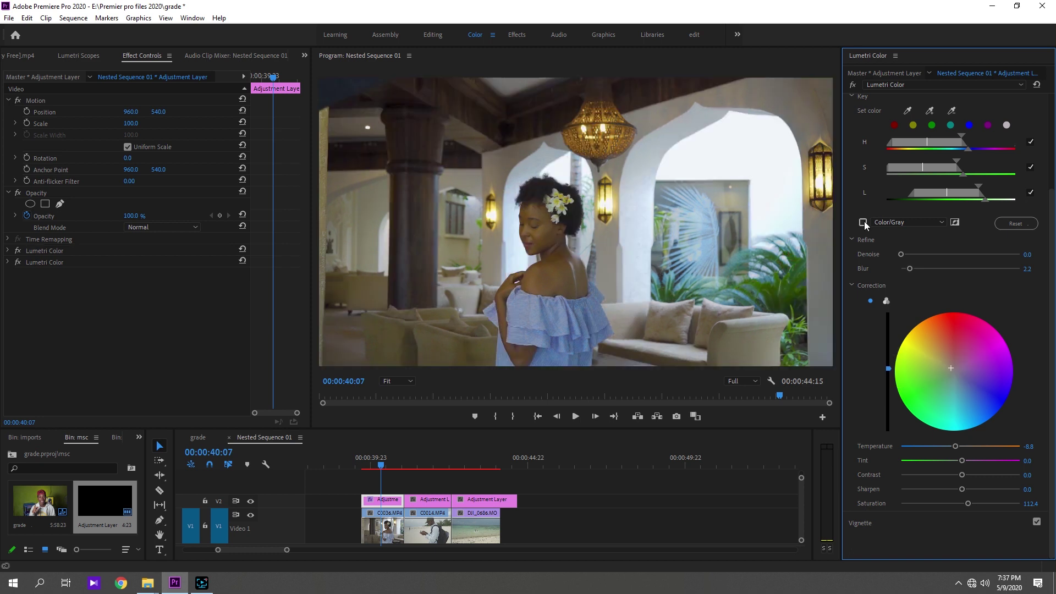
Show and hide the mask to check the keyed skin, and lower its correction temperature to -18.0.
click(863, 222)
click(863, 222)
click(863, 222)
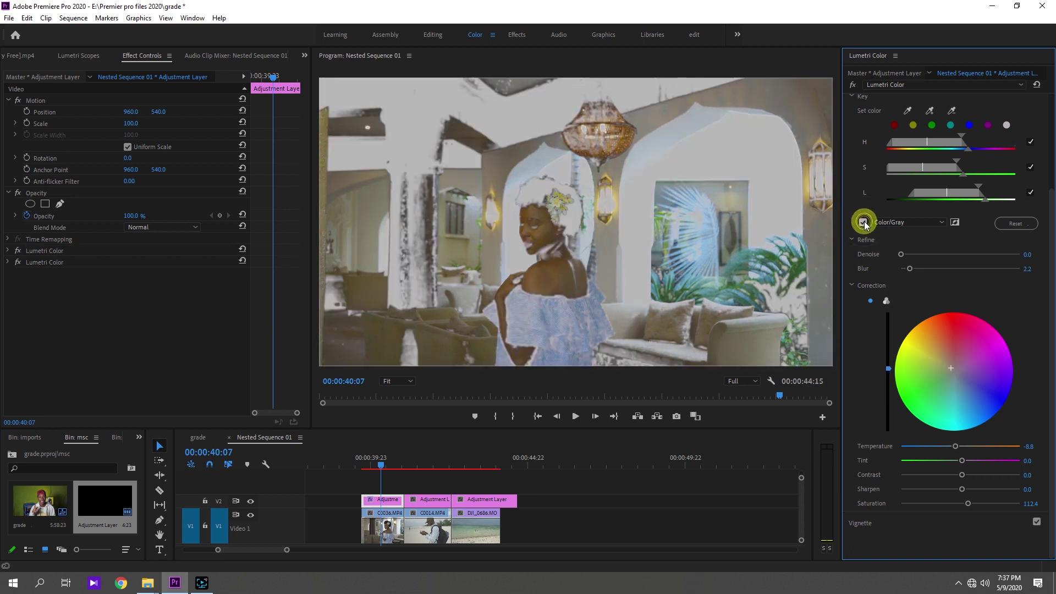
click(864, 222)
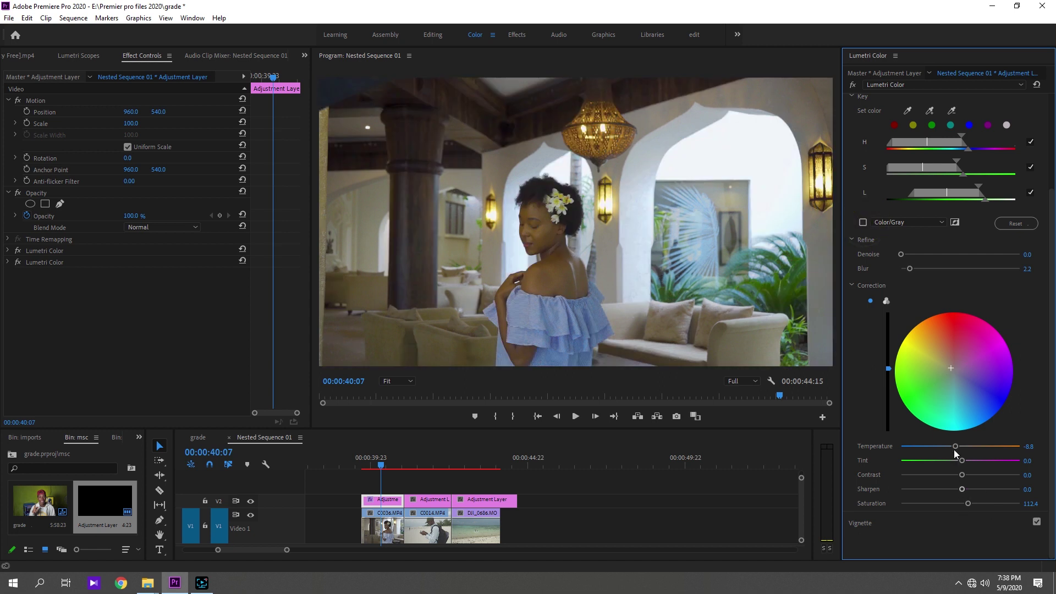
drag(955, 450, 952, 448)
Compare the first clip with both Lumetri Color effects off and on while scrubbing through it, leaving both enabled.
click(17, 250)
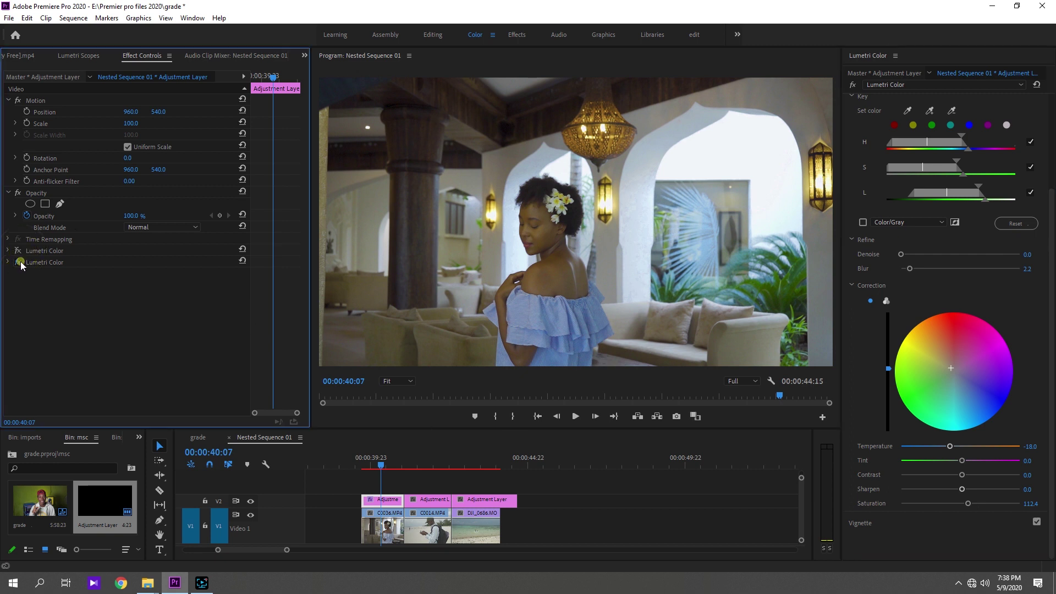
click(17, 262)
click(379, 465)
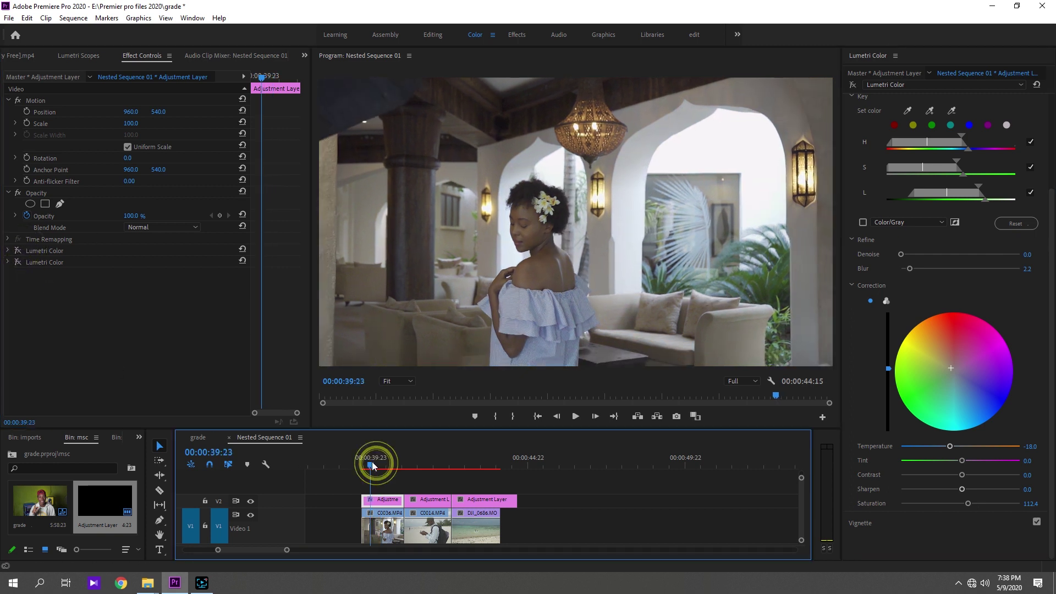
click(18, 250)
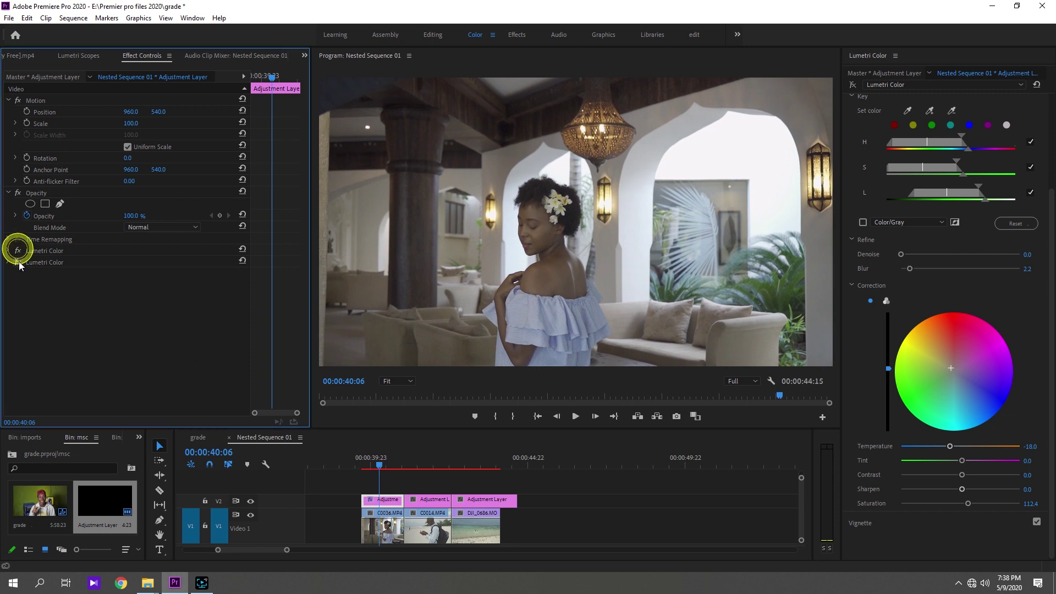
click(18, 262)
click(375, 465)
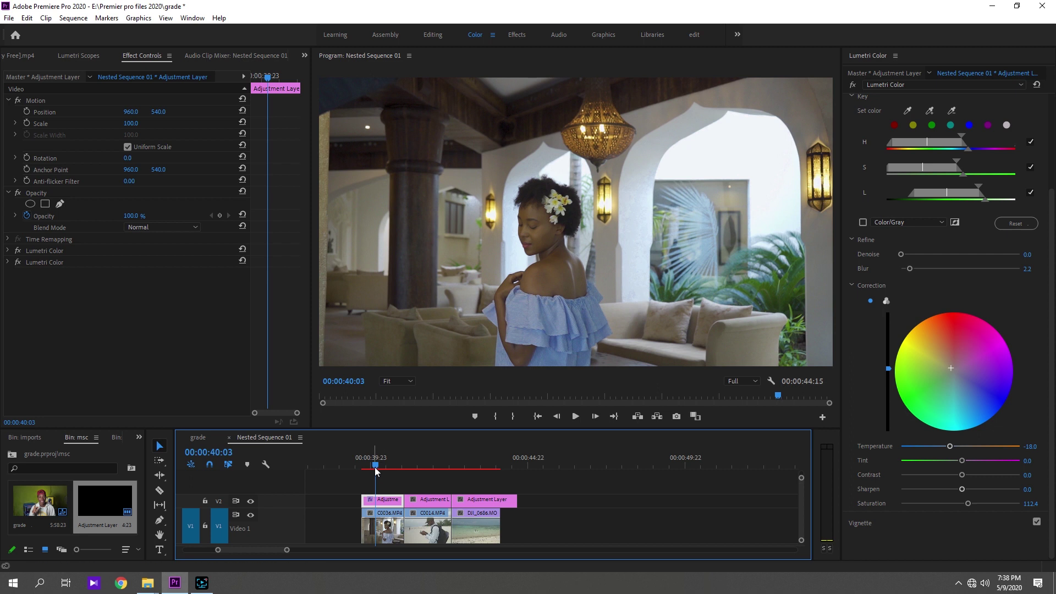
click(381, 466)
click(382, 467)
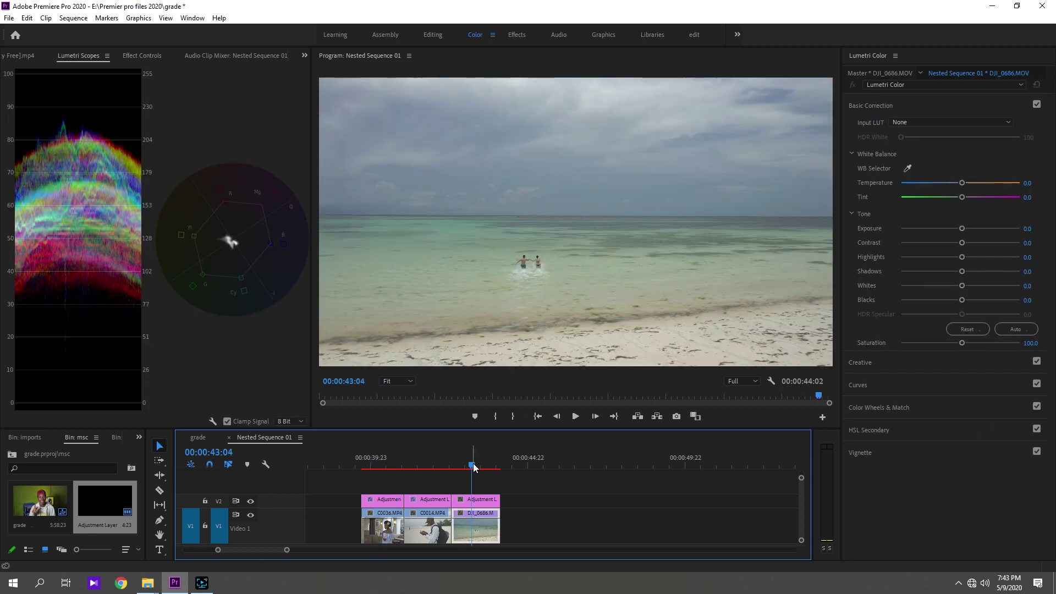
On the adjustment layer above the beach clip, set contrast to 10.6, highlights to -10.6 and blacks to -9.7.
click(487, 465)
mouse_move(493, 463)
mouse_down()
mouse_move(473, 465)
mouse_move(491, 469)
mouse_up()
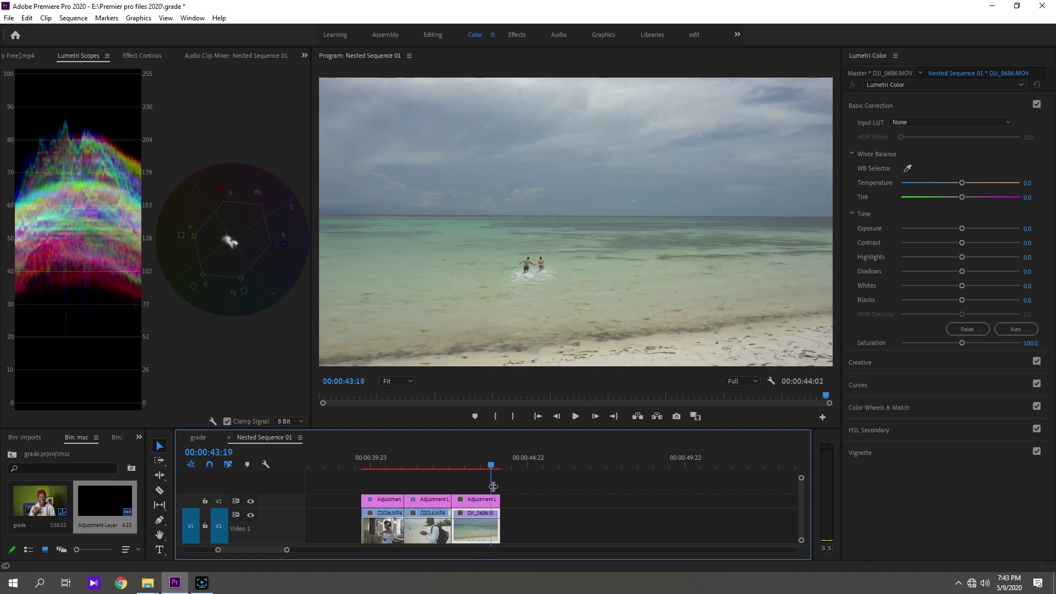
click(482, 500)
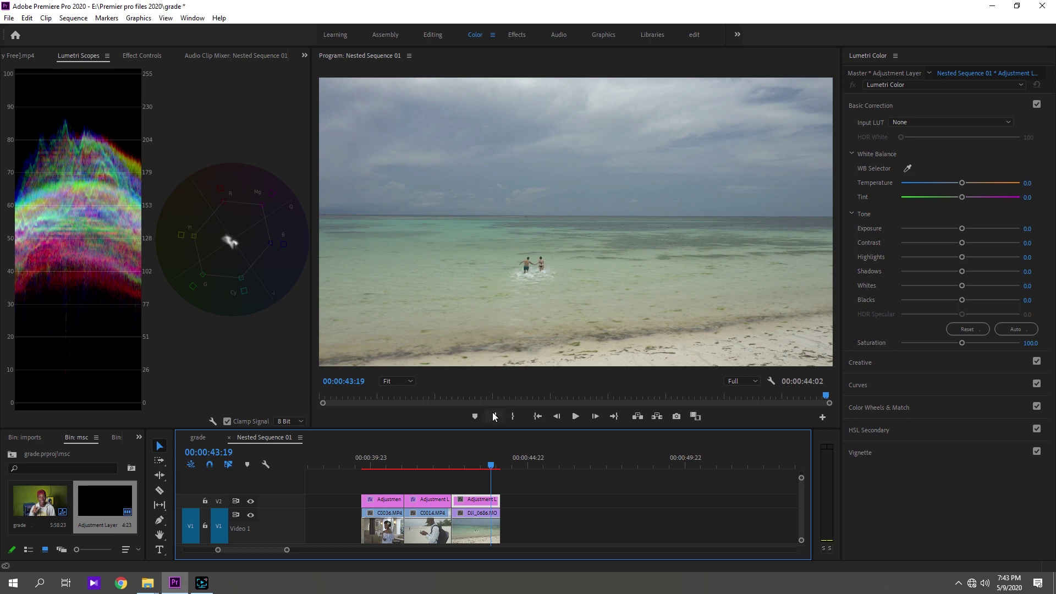
drag(491, 465, 474, 465)
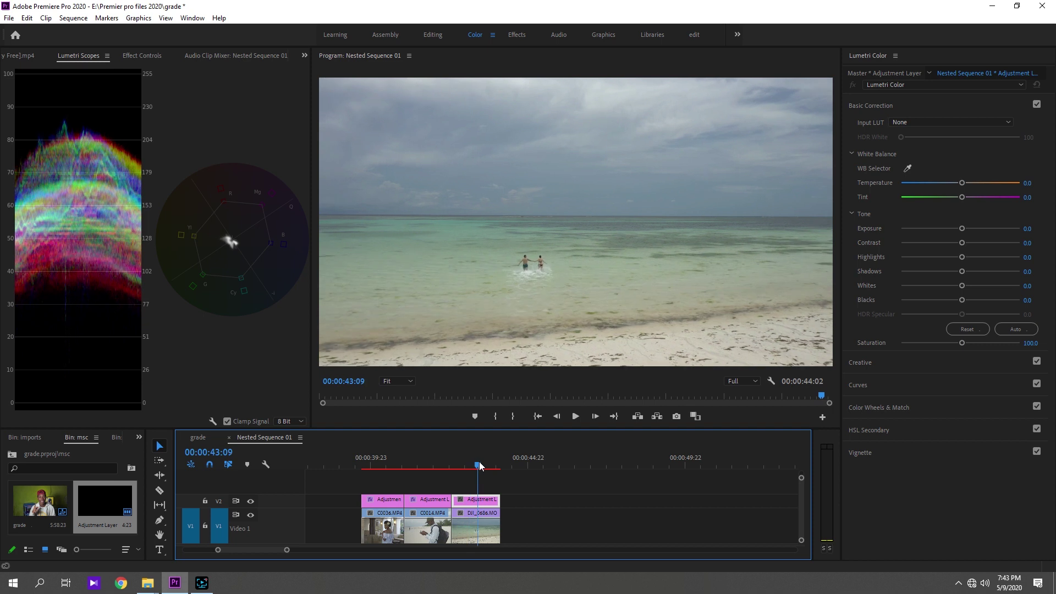
click(487, 505)
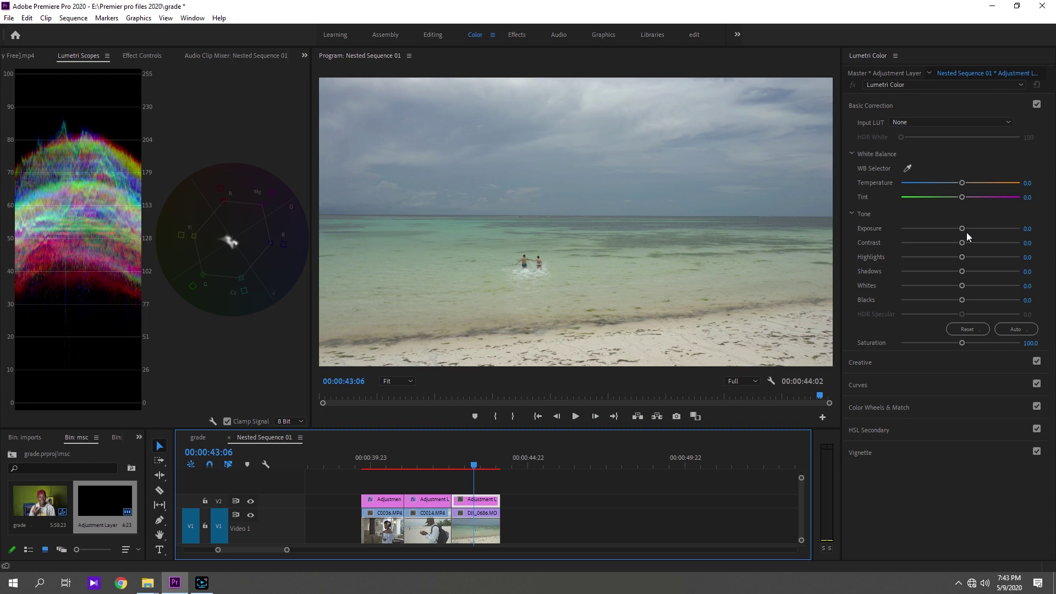
drag(962, 242, 955, 257)
drag(962, 300, 955, 300)
Compare the beach shot with its Lumetri Color effect toggled, and set blacks to -16.1 and saturation to 130.9.
click(142, 55)
click(21, 251)
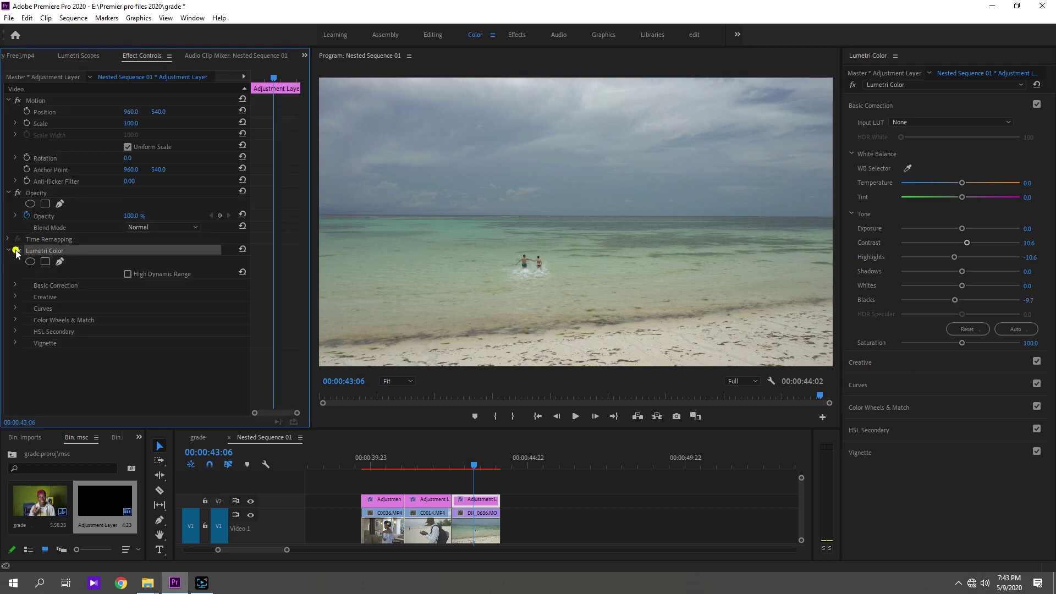
drag(955, 299, 951, 301)
drag(962, 343, 979, 343)
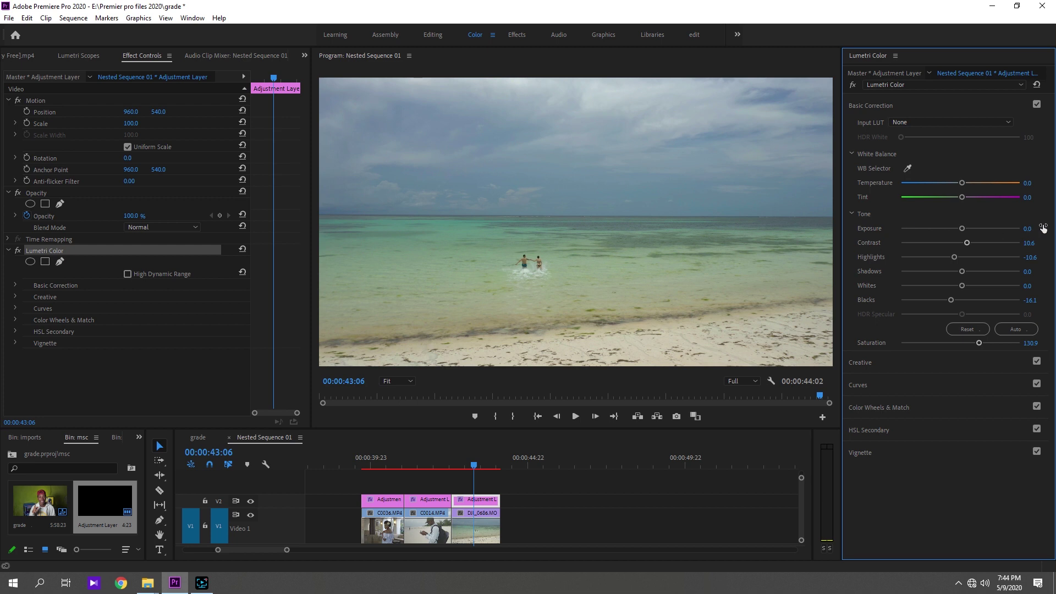
Key the sky in HSL Secondary, adding samples from the clouds and horizon while the Color/Gray mask is shown.
click(858, 431)
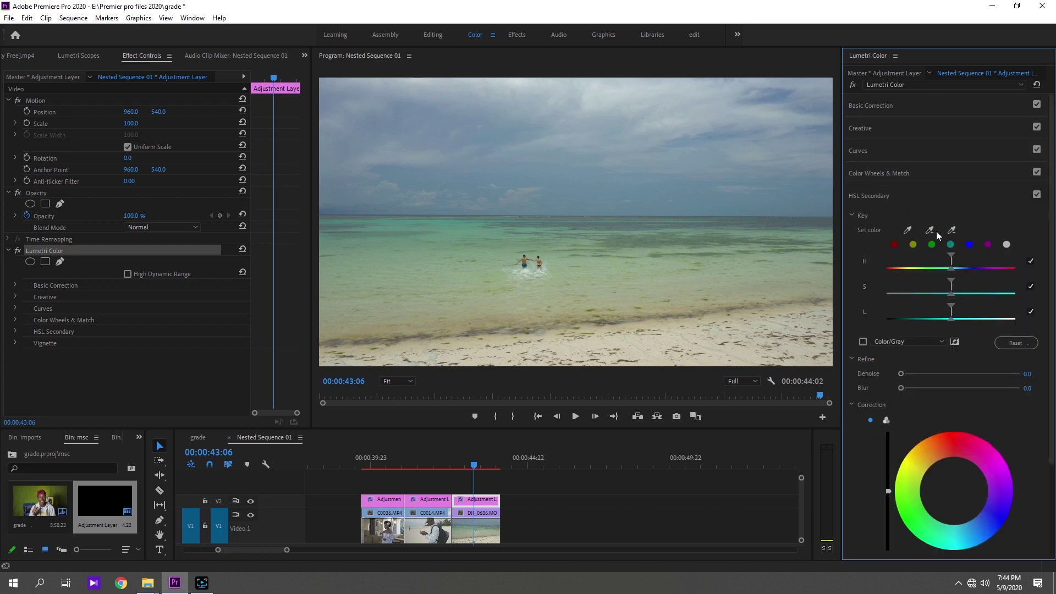
click(596, 182)
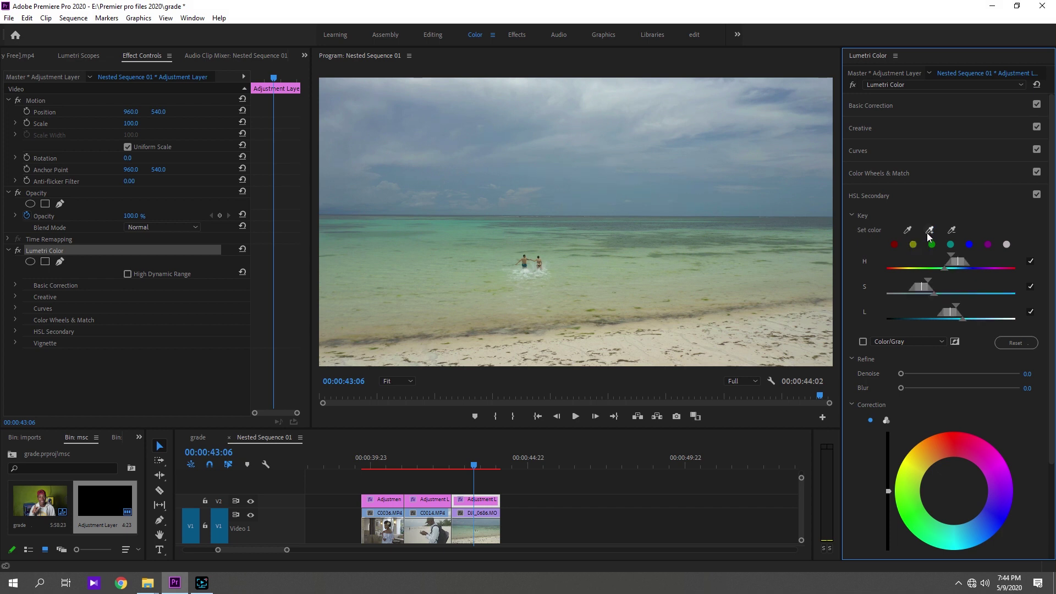
click(863, 342)
click(931, 230)
click(584, 117)
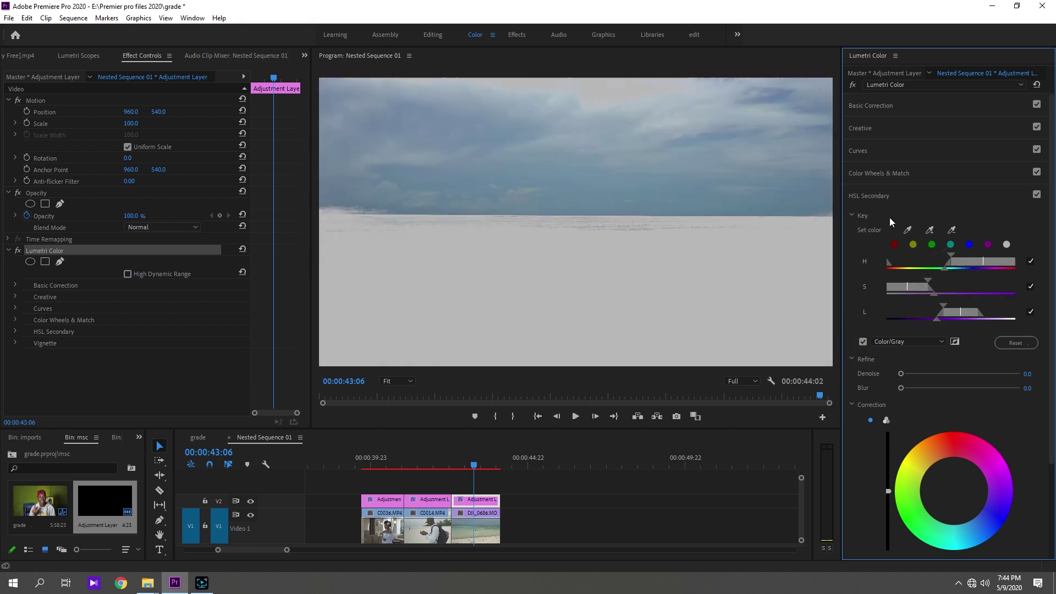
click(930, 230)
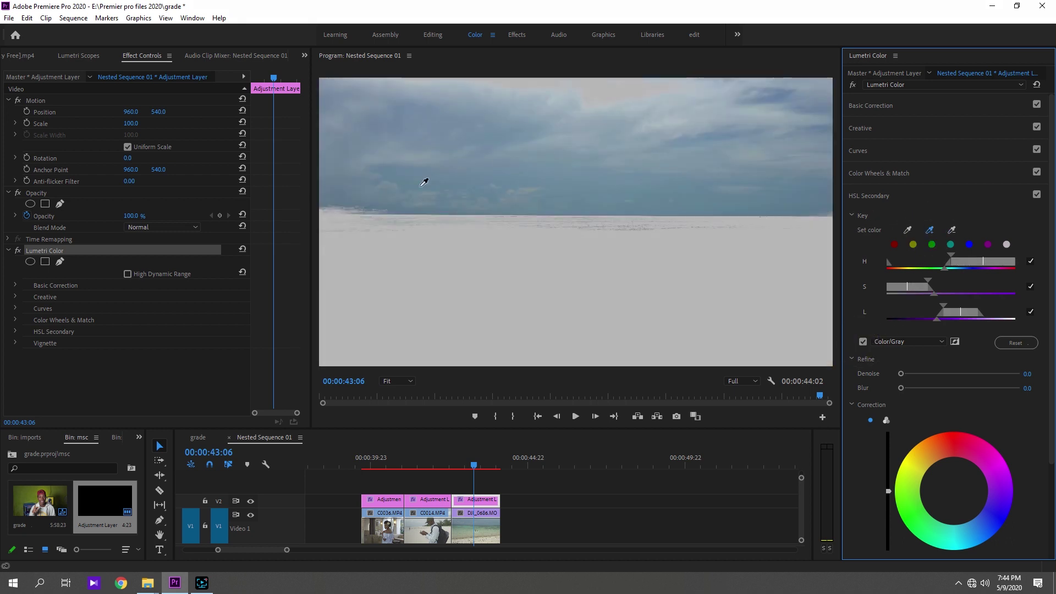
click(337, 204)
click(930, 230)
click(622, 94)
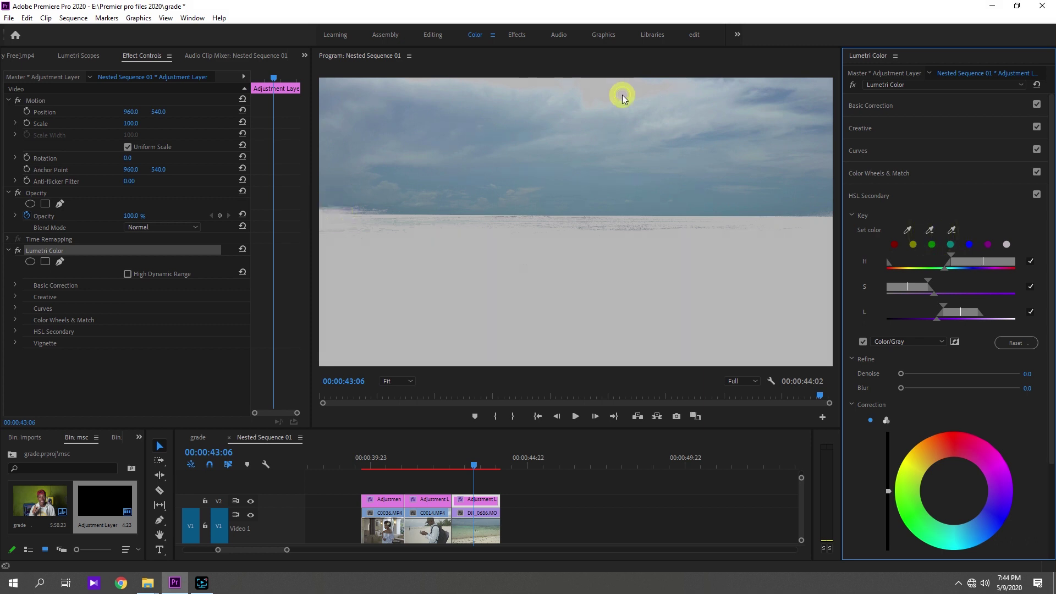
Set the sky key's blur to 1.7, temperature to -11.5 and saturation to 118.9, shift its color wheel toward blue, and hide the mask.
scroll(880, 275, down, 4)
click(863, 232)
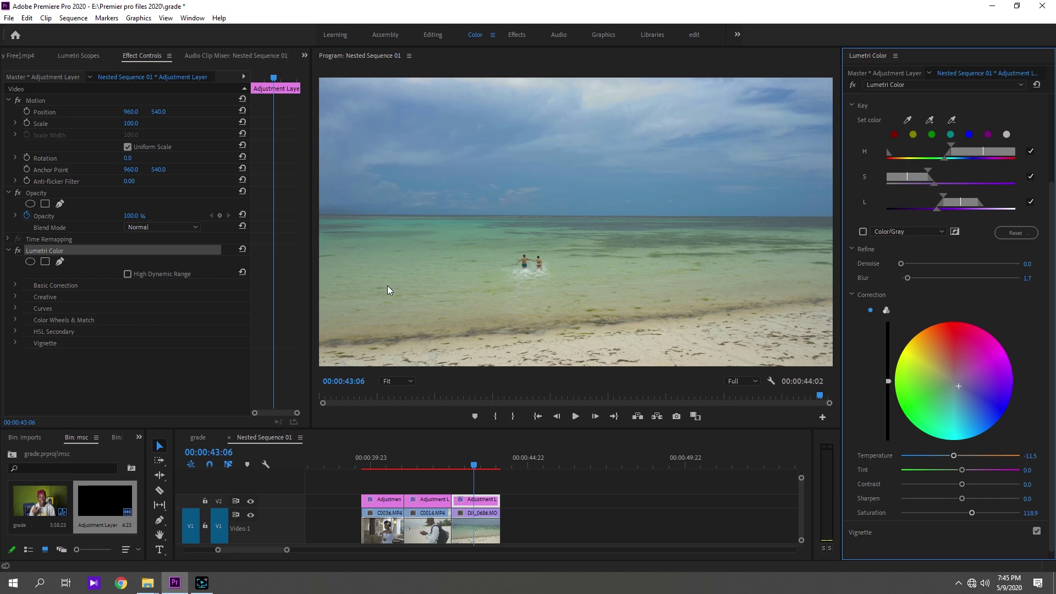
Toggle the beach layer's Lumetri Color effect off and on to compare the sky, leave it enabled, and collapse its settings.
click(19, 252)
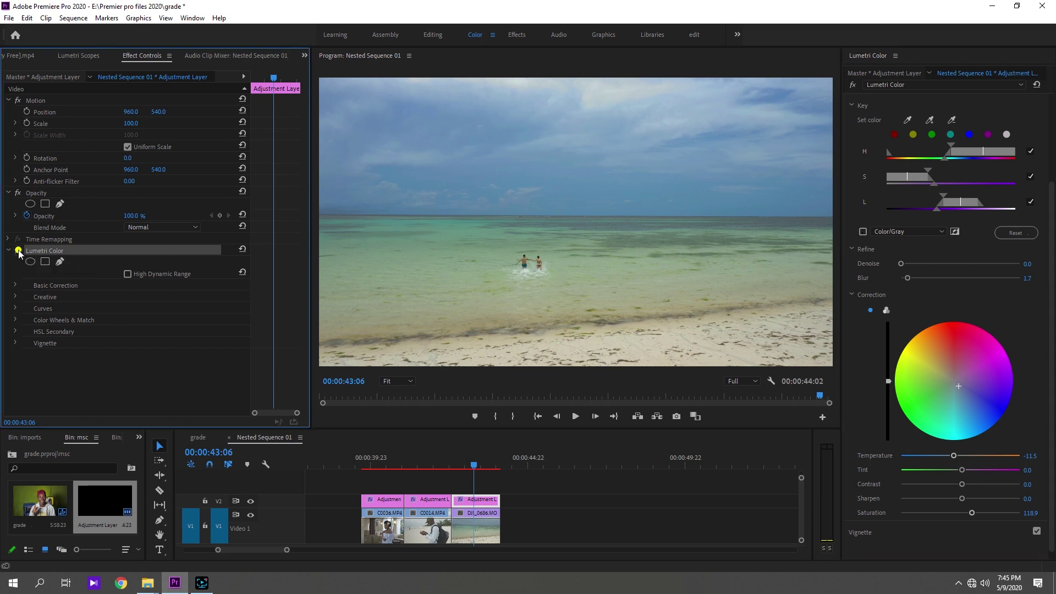
click(18, 252)
click(19, 251)
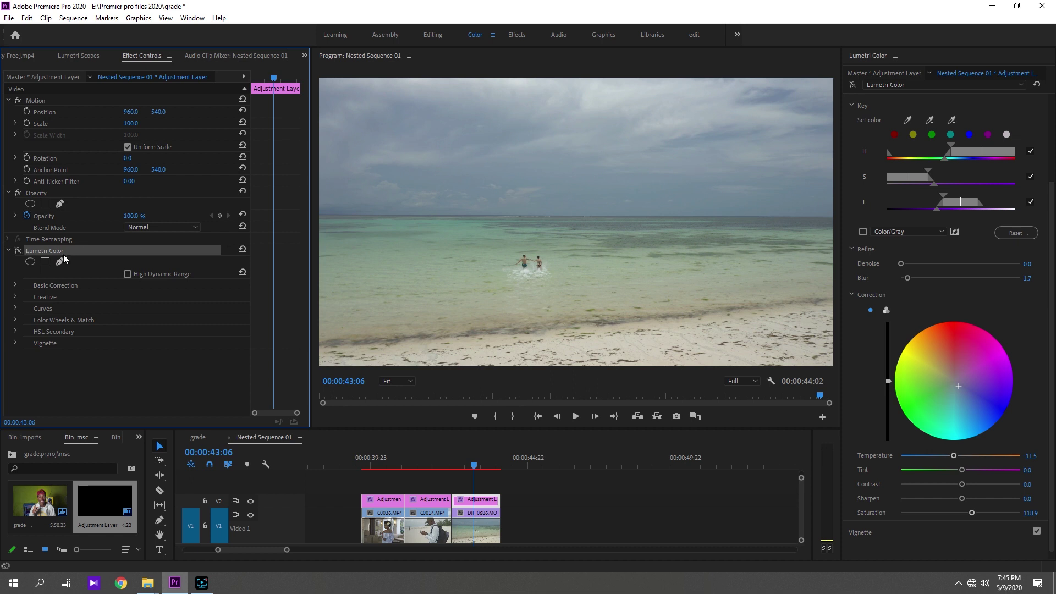
click(18, 252)
click(19, 252)
click(18, 252)
click(8, 250)
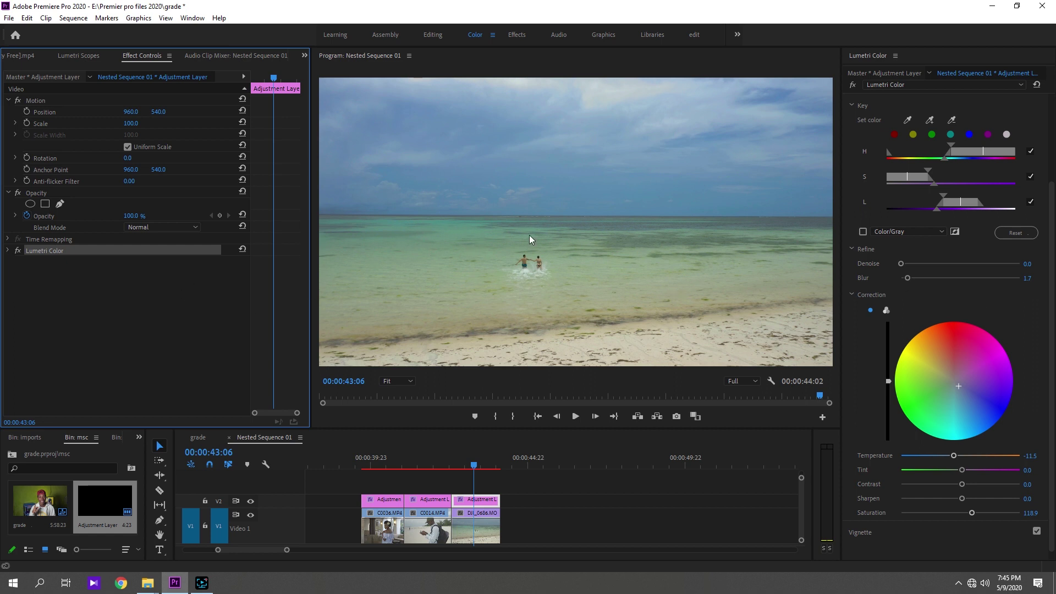
Add a second Lumetri Color effect and key the green seawater in HSL Secondary with the mask shown, blur 1.9 and saturation 110.6.
click(940, 85)
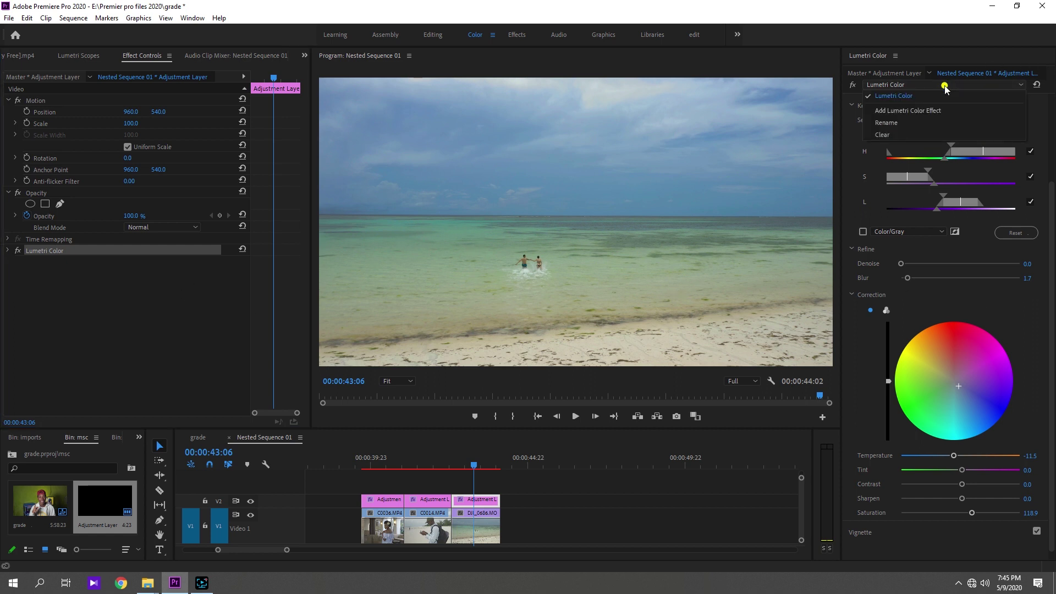
click(902, 109)
click(950, 134)
click(930, 120)
click(460, 225)
click(863, 232)
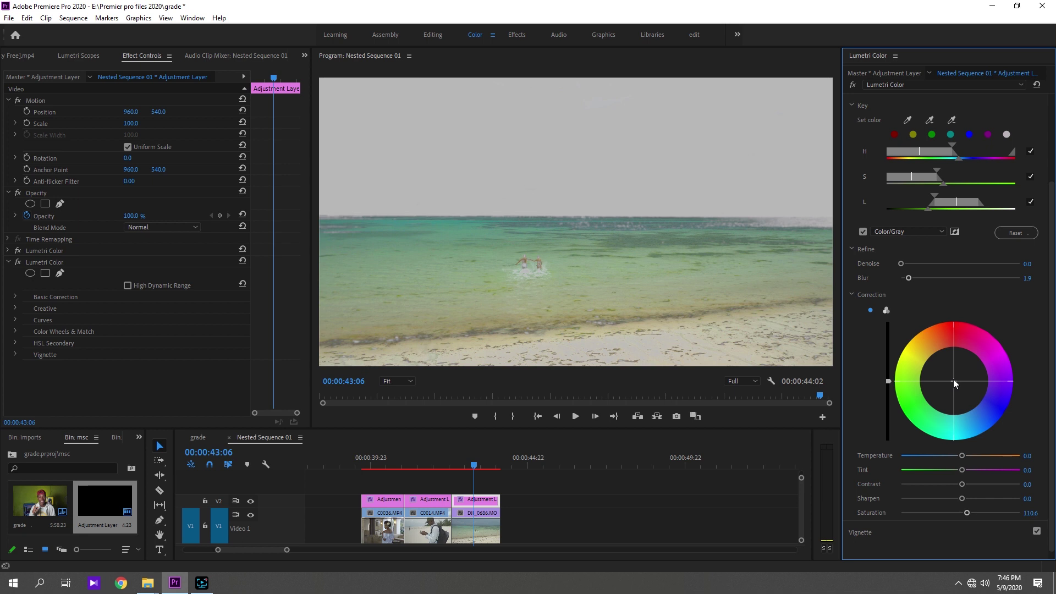
Shift the keyed water's color wheel slightly toward cyan, set its tint to -6.9, and hide the mask.
click(955, 383)
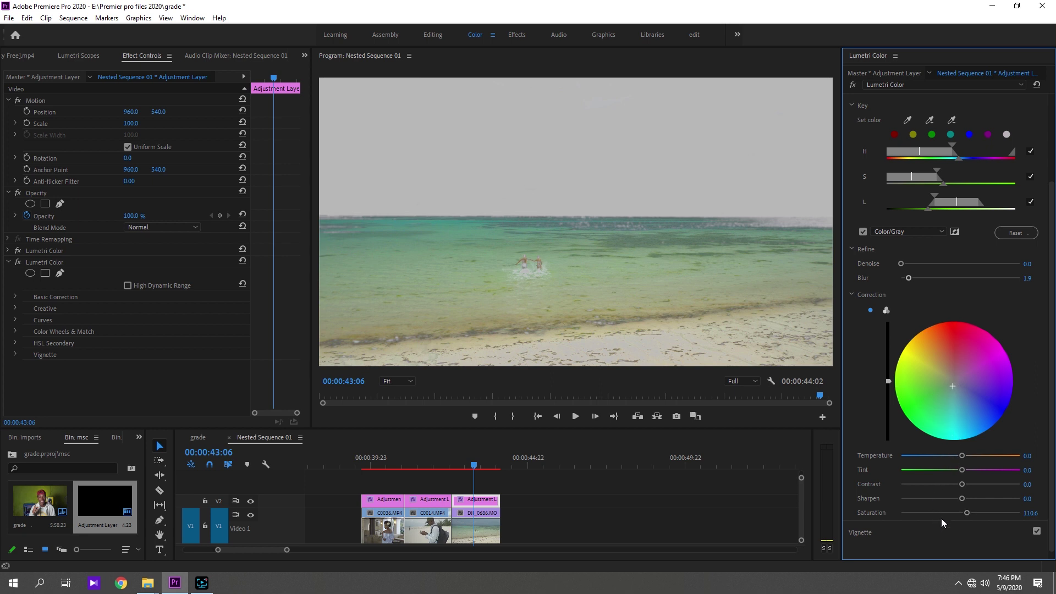
drag(961, 470, 958, 471)
click(862, 231)
Toggle the second Lumetri Color effect off and on repeatedly to compare the water before and after.
click(18, 263)
click(18, 262)
click(18, 263)
click(18, 262)
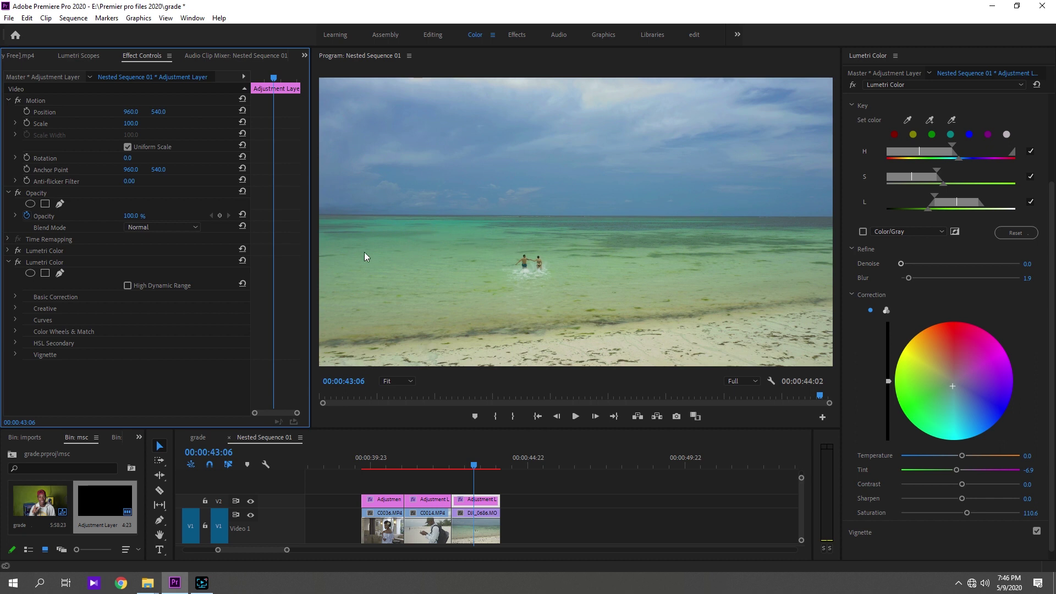
click(18, 262)
click(19, 263)
click(18, 262)
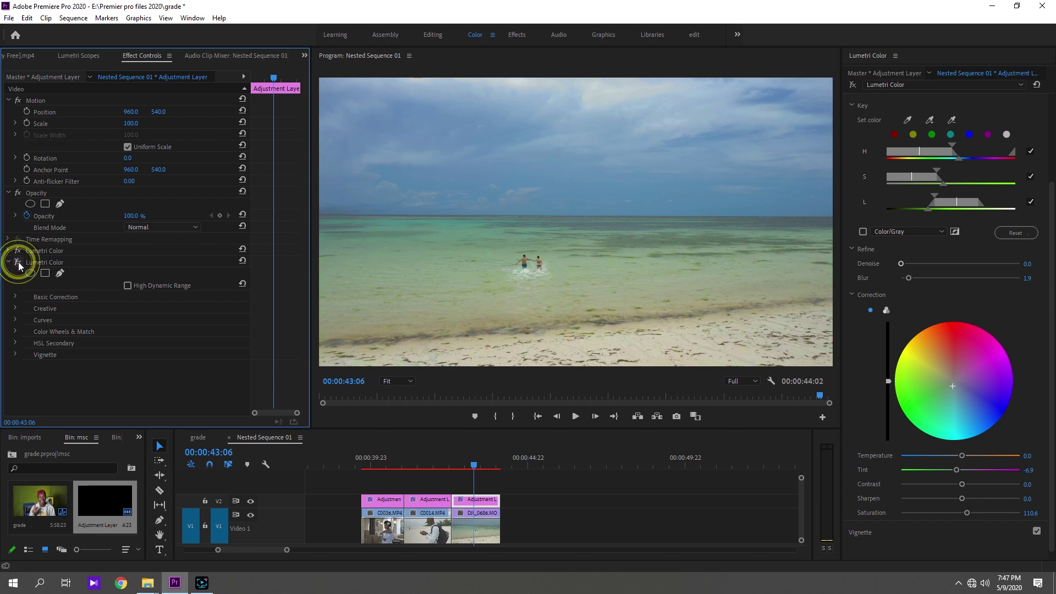